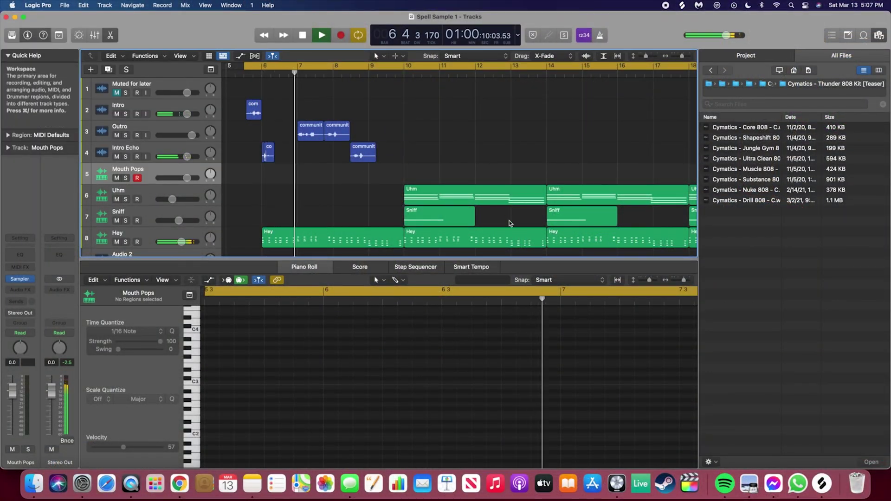
Hide the editor area below the tracks so that the full arrangement is shown.
{"action": "key", "text": "b"}
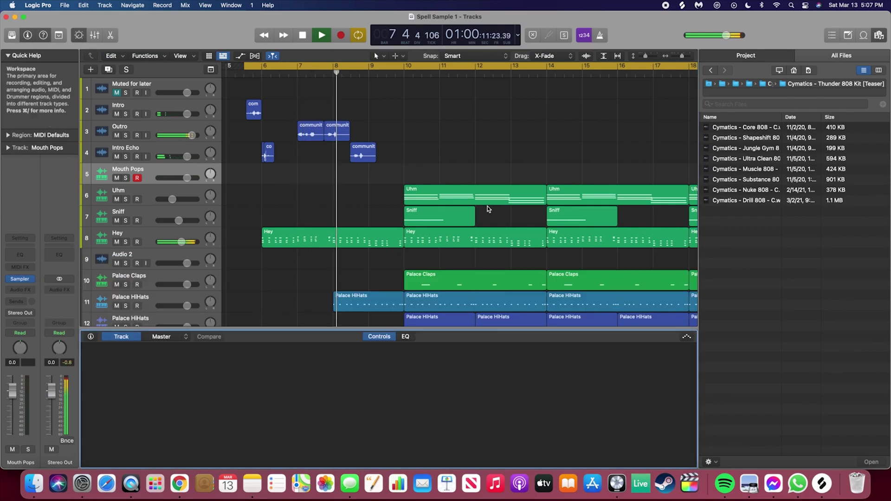
{"action": "key", "text": "b"}
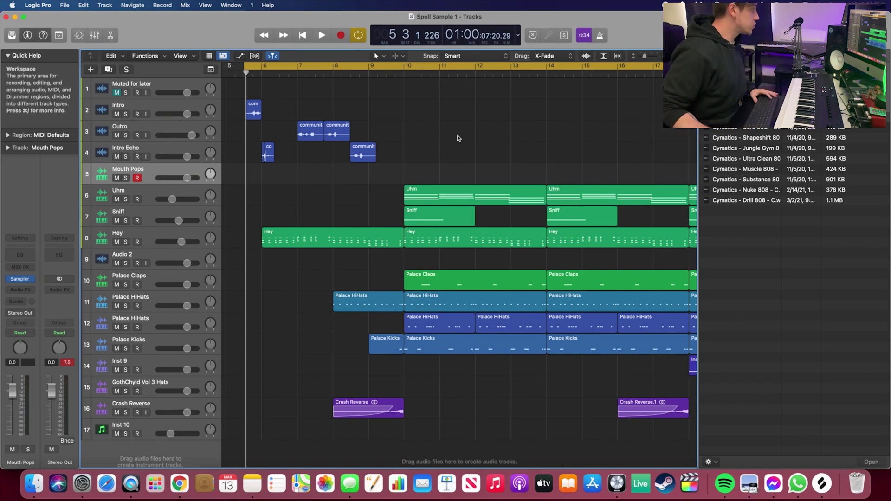
Import the community_sample_lip_mar_12 audio file from Finder onto the Muted for later track, starting around bar 5 beat 3.
{"action": "left_click", "coordinate": [33, 480]}
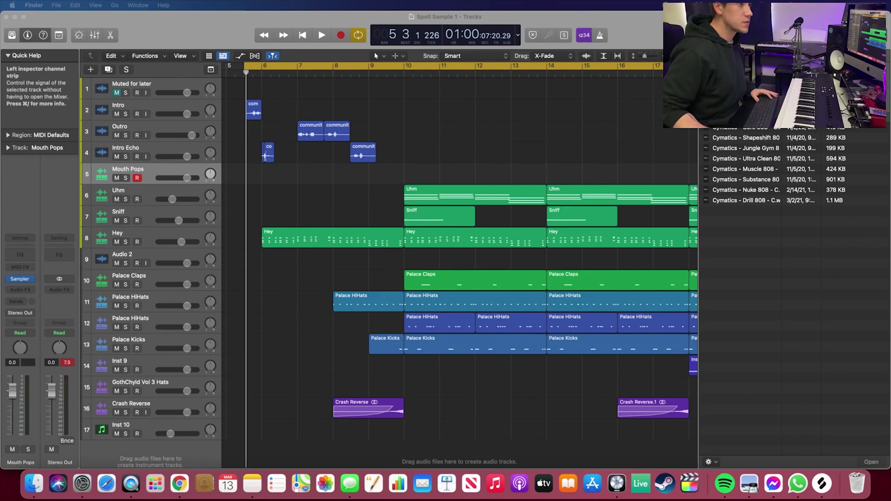
{"action": "left_click_drag", "start_coordinate": [743, 93], "coordinate": [566, 32]}
{"action": "left_click_drag", "start_coordinate": [481, 98], "coordinate": [376, 88]}
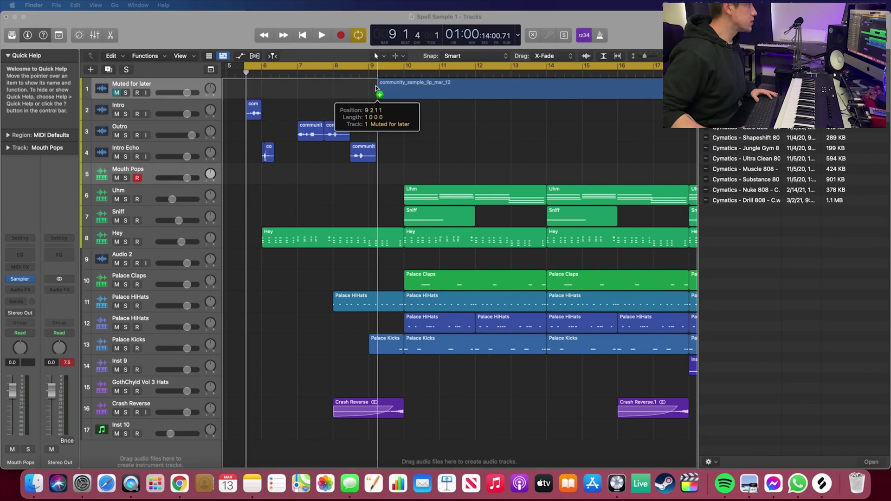
{"action": "left_click_drag", "start_coordinate": [495, 88], "coordinate": [495, 88]}
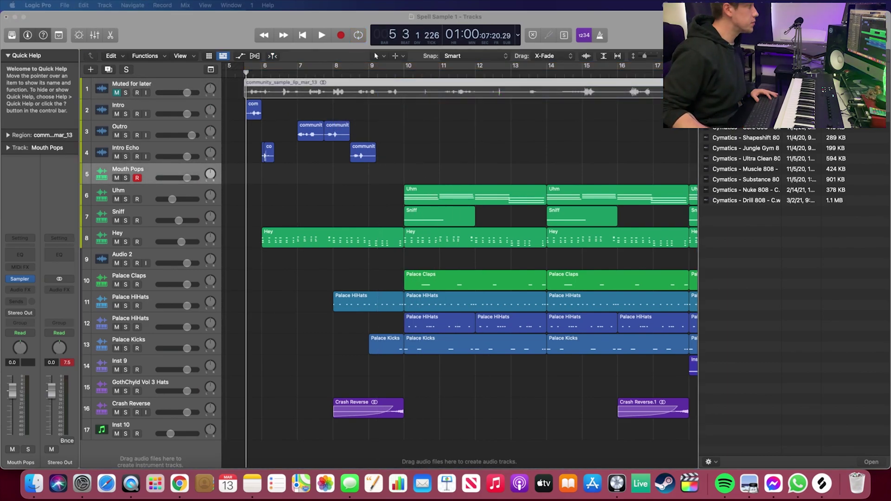
Unmute and solo the Muted for later track, select it, and play the beginning of the imported recording.
{"action": "left_click", "coordinate": [116, 93]}
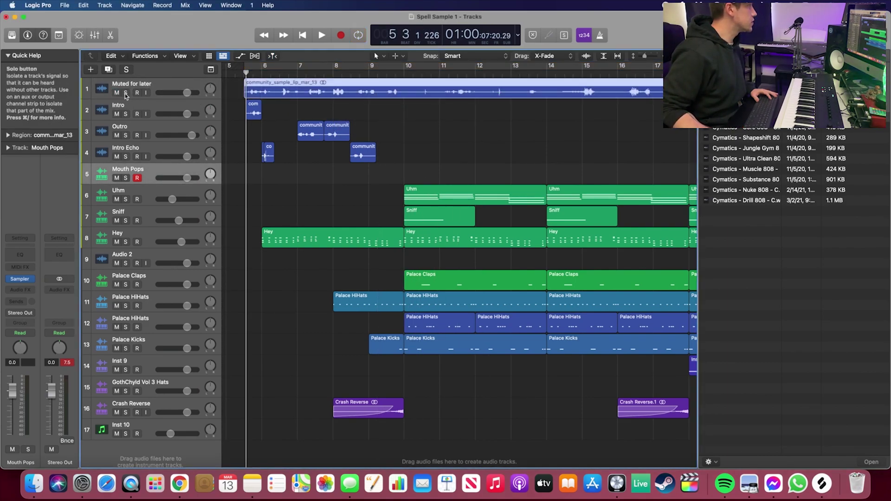
{"action": "left_click", "coordinate": [126, 93]}
{"action": "key", "text": "space"}
{"action": "key", "text": "space"}
{"action": "left_click", "coordinate": [258, 93]}
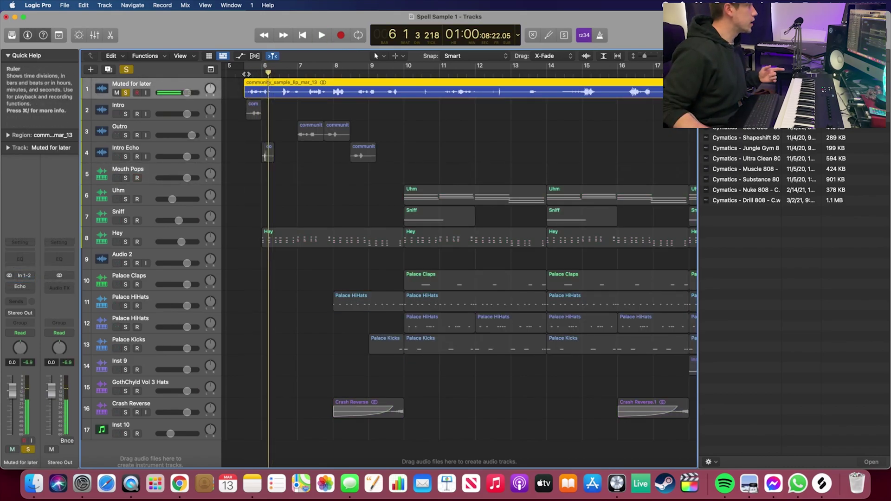
Solo the Intro, Outro and Intro Echo tracks in place of the raw recording and play them from bar 5 beat 3.
{"action": "mouse_move", "coordinate": [129, 114]}
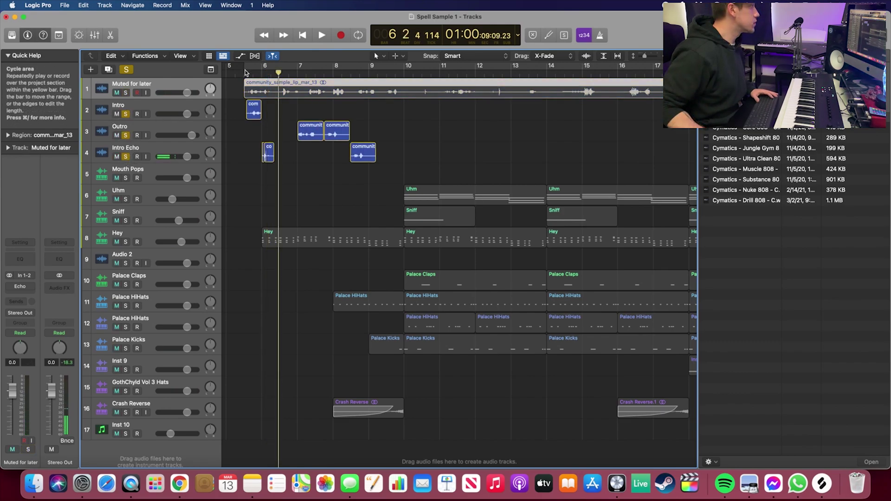
{"action": "left_click", "coordinate": [245, 72]}
{"action": "key", "text": "space"}
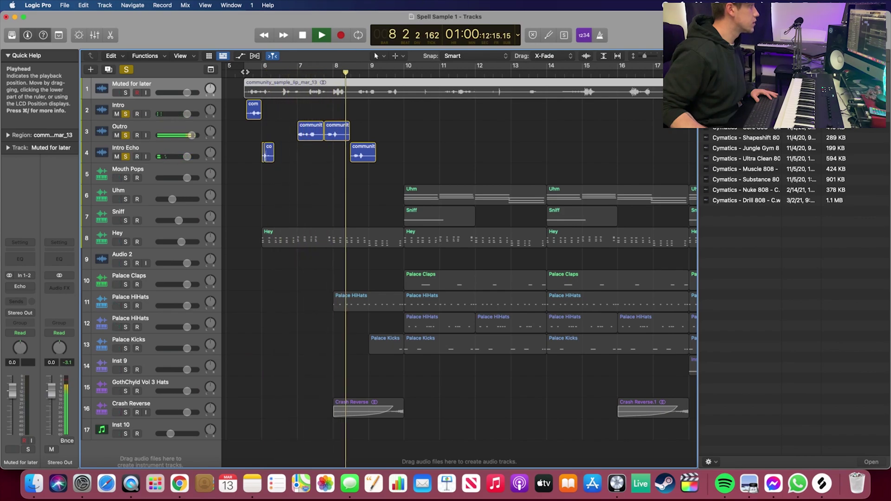
{"action": "key", "text": "space"}
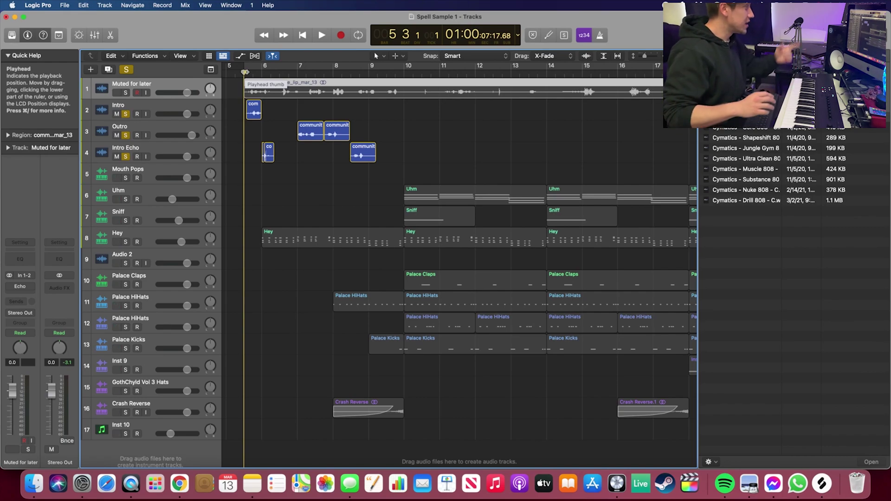
{"action": "key", "text": "space"}
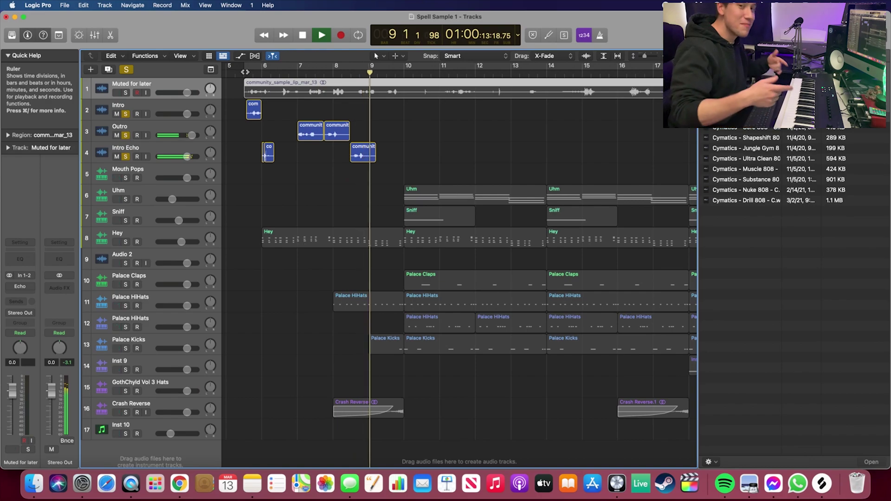
{"action": "key", "text": "space"}
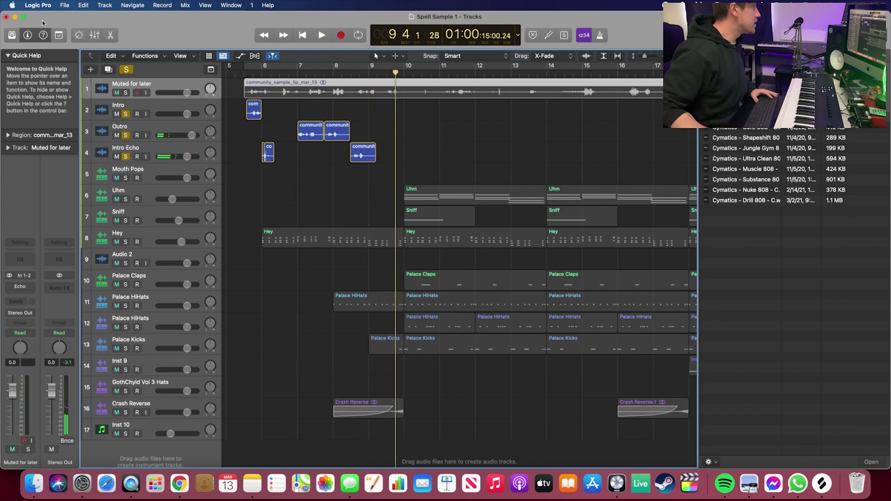
Solo the Muted for later track and remove solo from the Intro, Outro and Intro Echo tracks.
{"action": "left_click", "coordinate": [126, 93]}
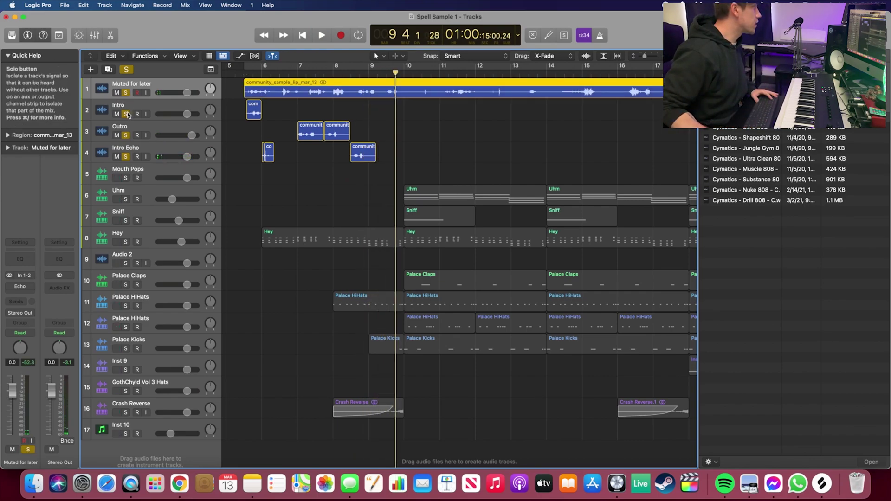
{"action": "left_click", "coordinate": [126, 135]}
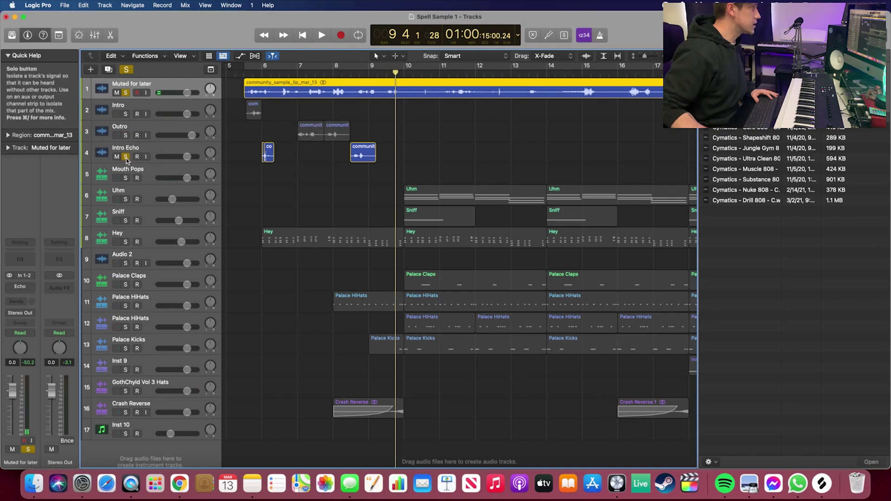
{"action": "left_click", "coordinate": [125, 157]}
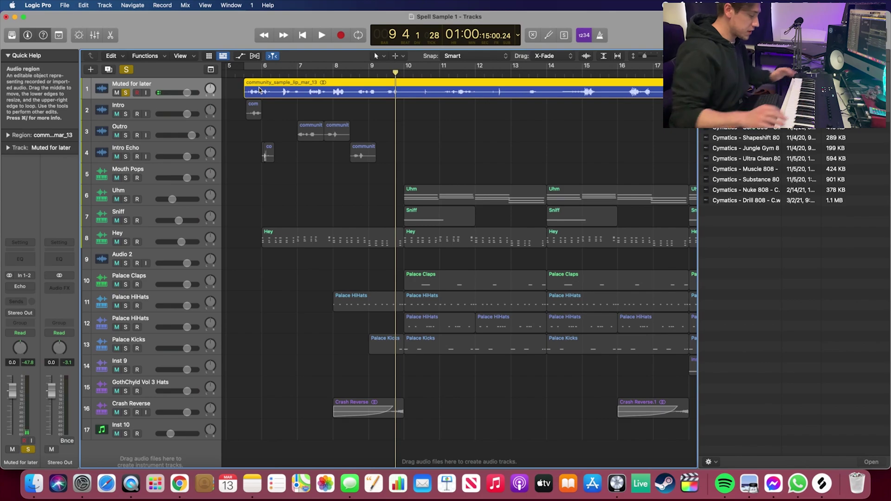
Play the raw recording from bar 10 beat 3, and replay the sound at bar 13 beat 2.
{"action": "left_click", "coordinate": [420, 73]}
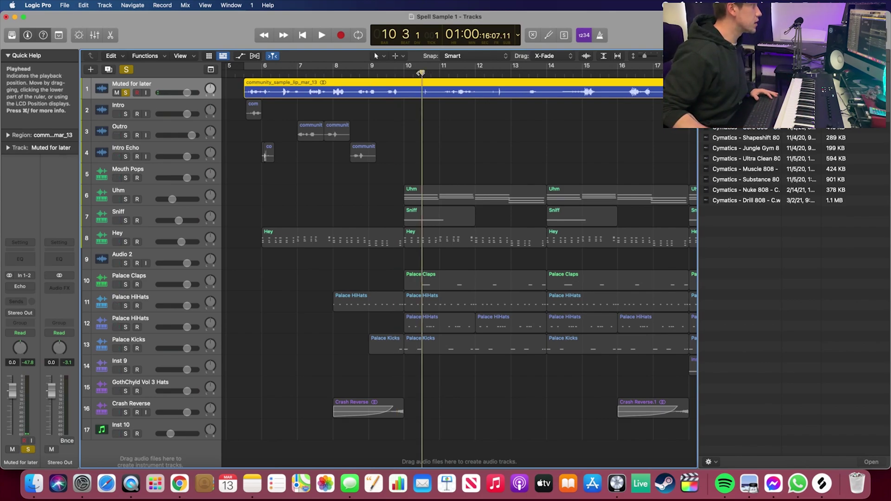
{"action": "key", "text": "space"}
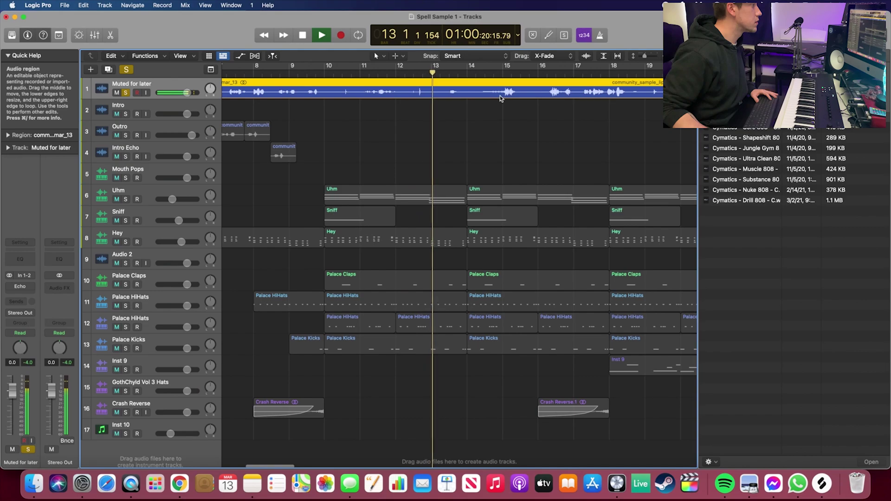
{"action": "key", "text": "space"}
{"action": "left_click", "coordinate": [443, 73]}
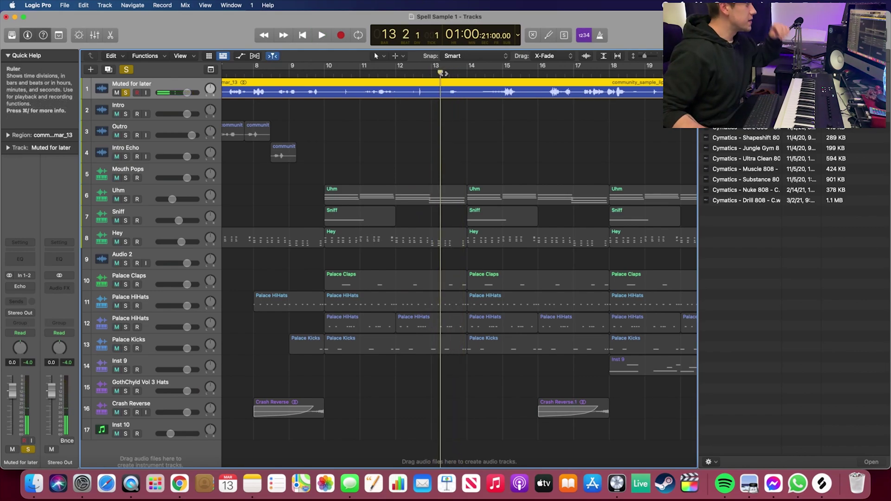
{"action": "key", "text": "space"}
{"action": "key", "text": "space"}
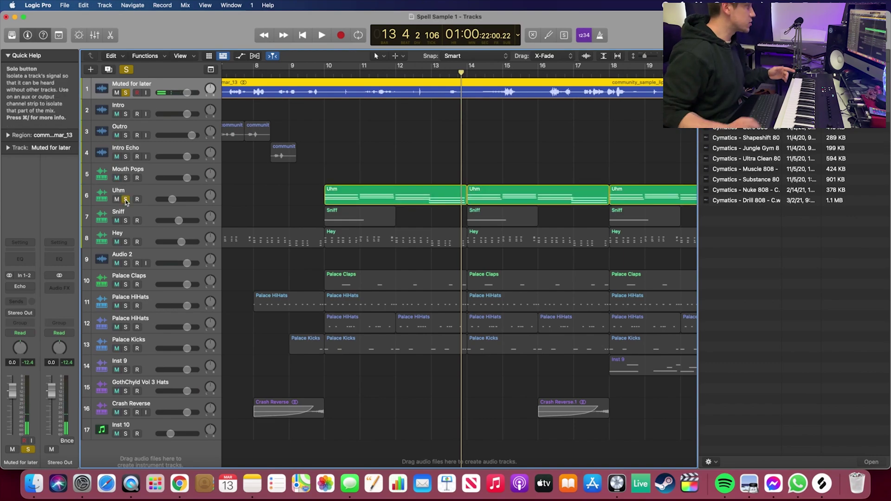
Select the Uhm track and split the raw recording on the Muted for later track at bar 13 beat 2 and bar 14.
{"action": "left_click", "coordinate": [156, 195]}
{"action": "key", "text": "space"}
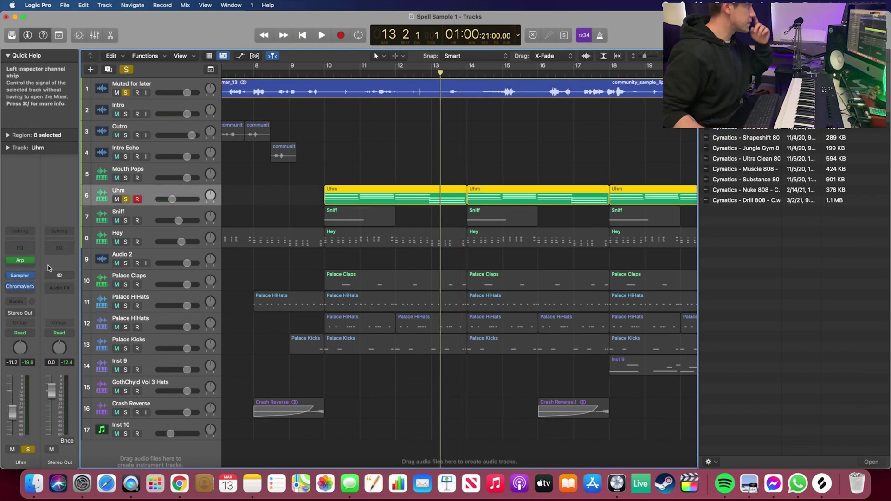
{"action": "left_click", "coordinate": [428, 92]}
{"action": "key", "text": "super+t"}
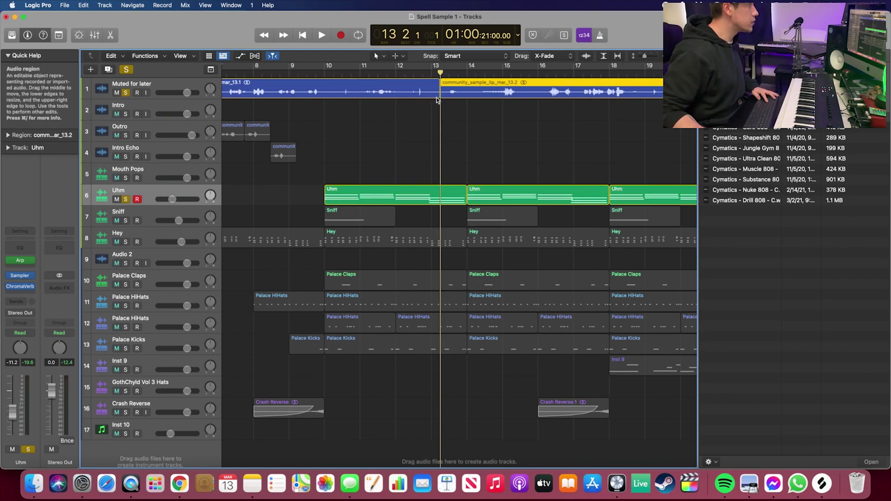
{"action": "key", "text": "period"}
{"action": "key", "text": "super+t"}
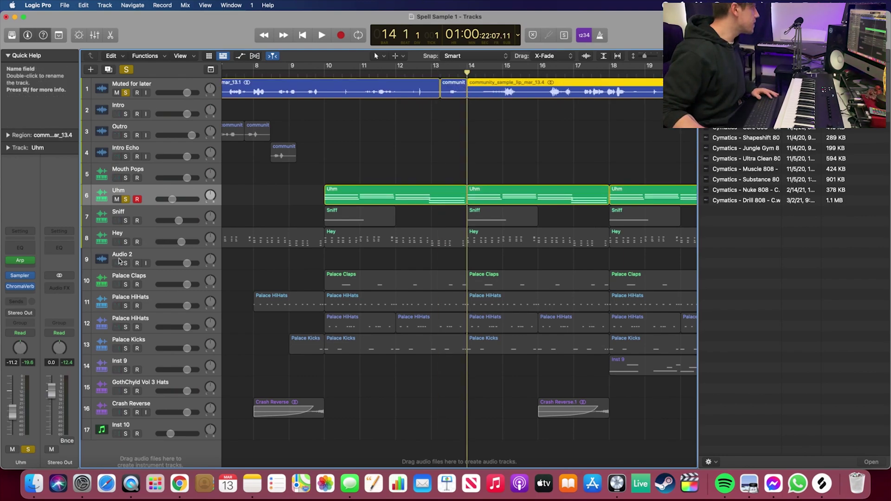
Open the Uhm track's Sampler, examine its key mapping and zone trim and fade settings, and close it.
{"action": "left_click", "coordinate": [21, 280]}
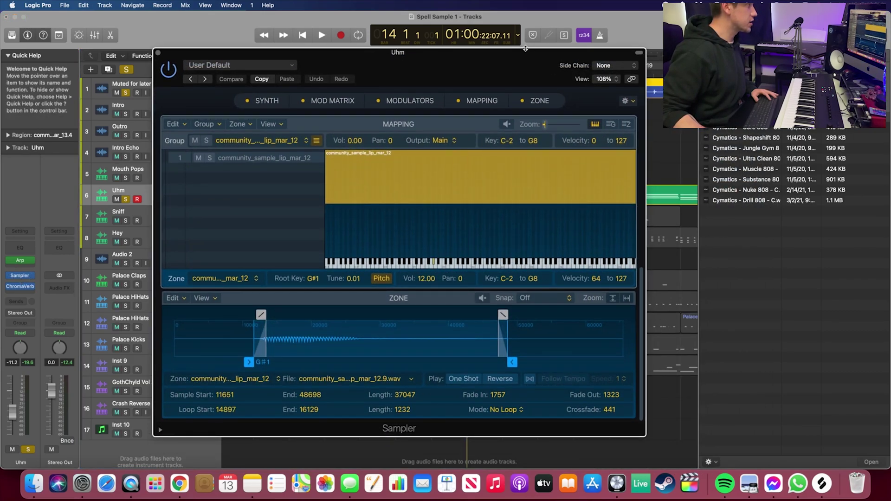
{"action": "left_click_drag", "start_coordinate": [505, 55], "coordinate": [589, 148]}
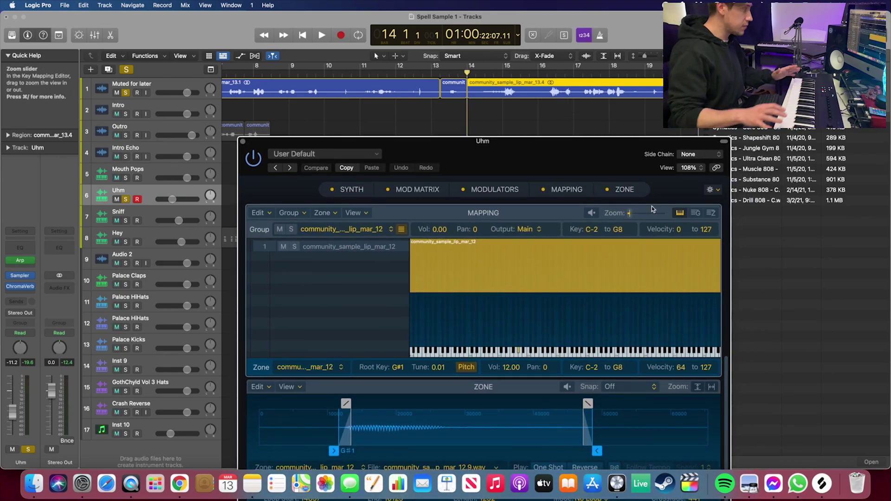
{"action": "left_click_drag", "start_coordinate": [462, 142], "coordinate": [307, 48]}
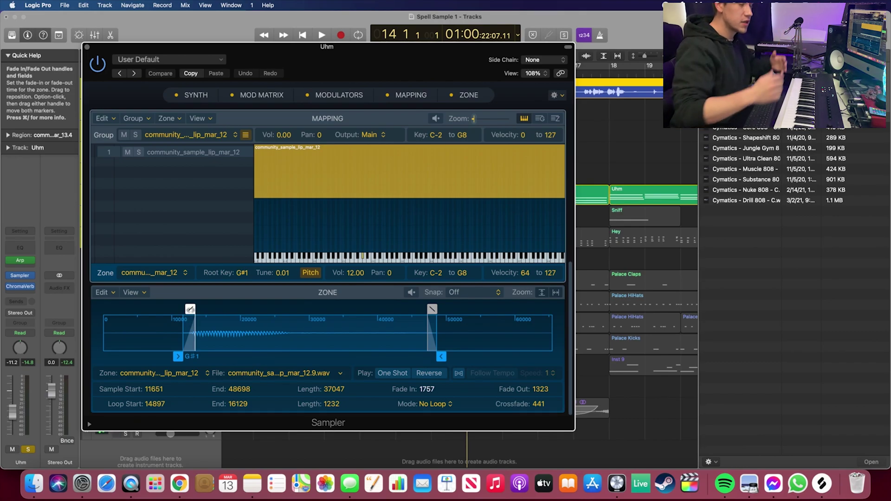
{"action": "key", "text": "super+w"}
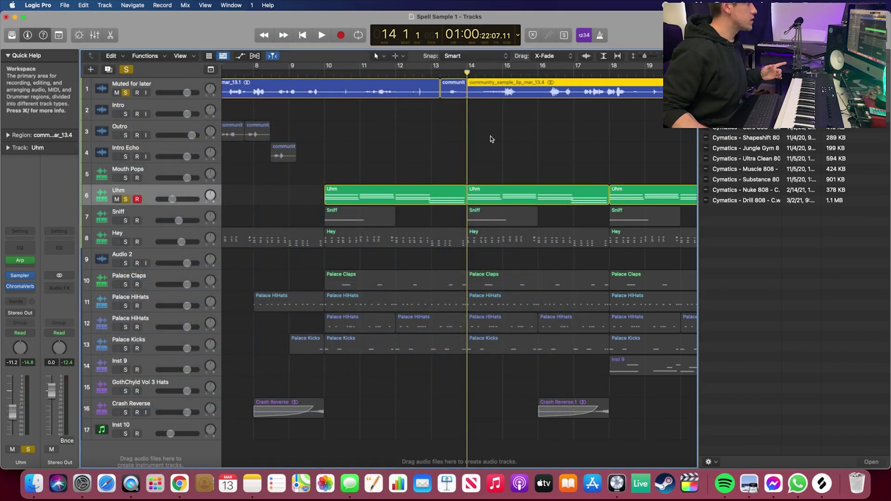
Play the raw recording on its own around bar 23 beat 2.
{"action": "scroll", "coordinate": [490, 135], "scroll_direction": "right", "scroll_amount": 5}
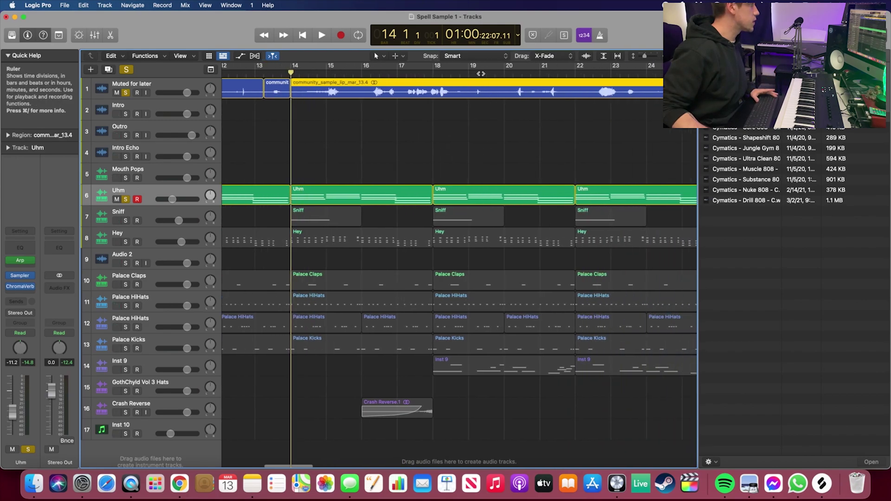
{"action": "scroll", "coordinate": [478, 74], "scroll_direction": "right", "scroll_amount": 5}
{"action": "left_click", "coordinate": [466, 74]}
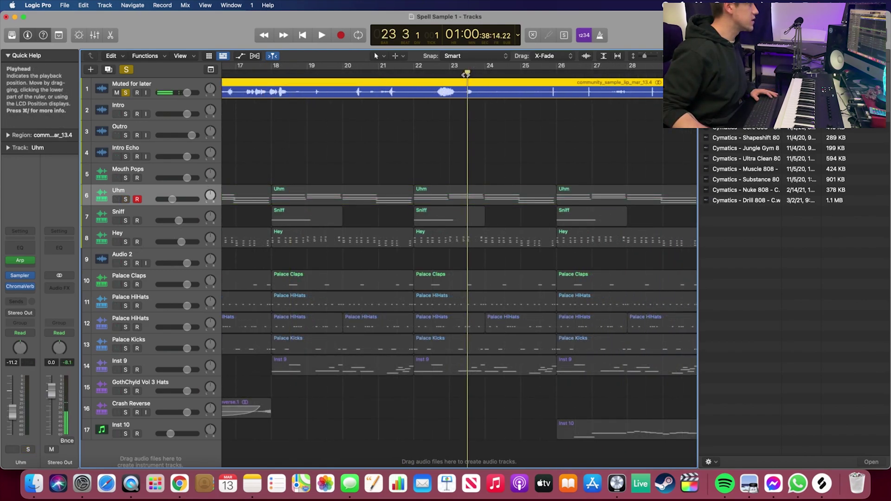
{"action": "key", "text": "space"}
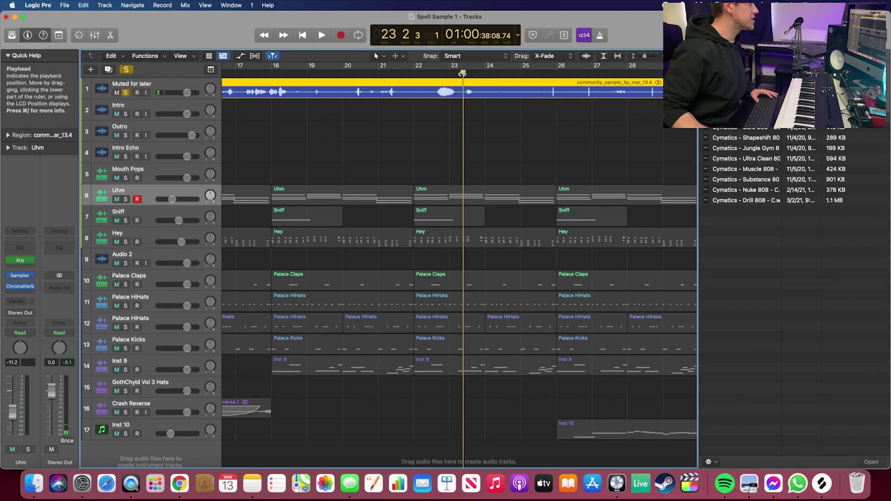
{"action": "left_click", "coordinate": [461, 73]}
{"action": "key", "text": "space"}
Solo the Hey track with Uhm, remove solo from Muted for later, and play the two tracks together from bar 6.
{"action": "left_click", "coordinate": [126, 241]}
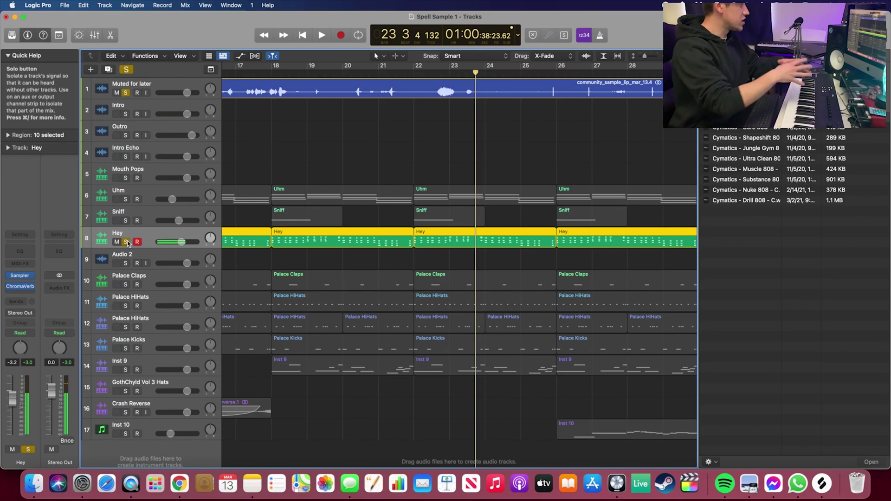
{"action": "scroll", "coordinate": [326, 187], "scroll_direction": "left", "scroll_amount": 10}
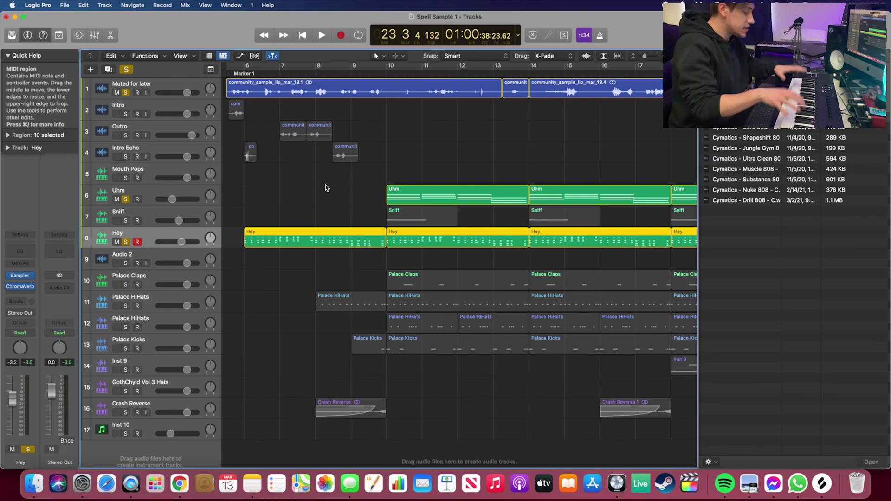
{"action": "left_click", "coordinate": [242, 70]}
{"action": "left_click", "coordinate": [127, 93]}
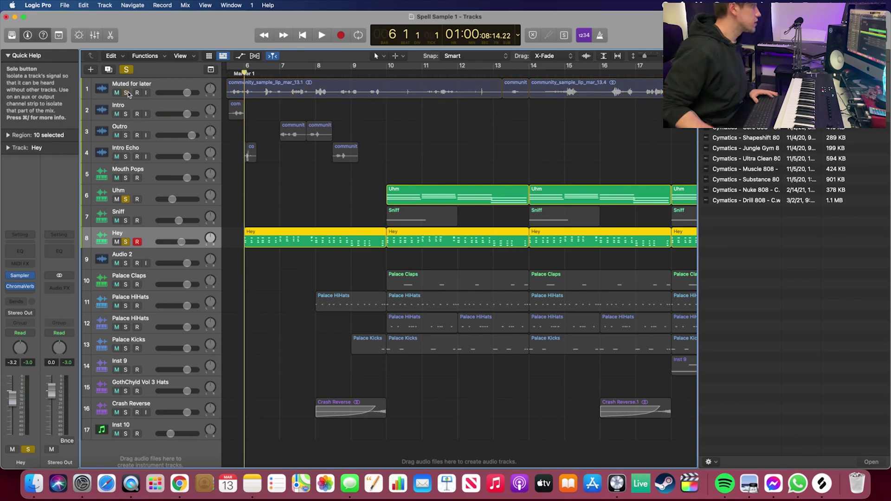
{"action": "key", "text": "space"}
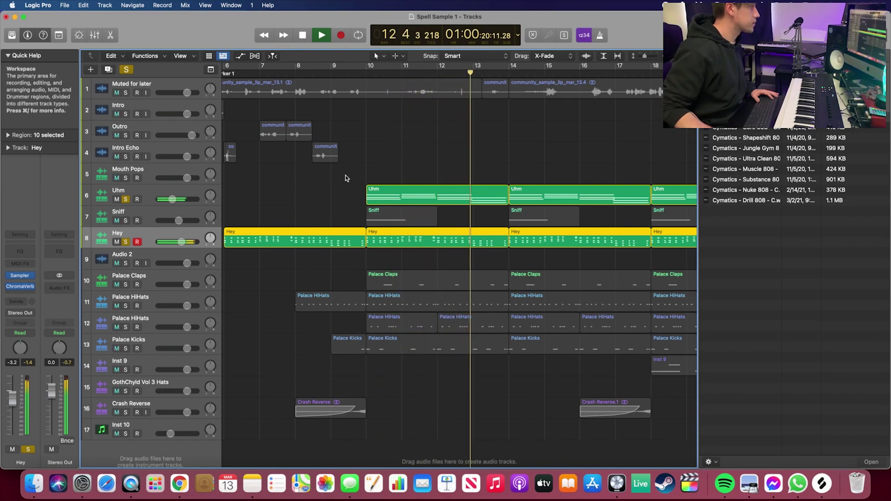
{"action": "key", "text": "space"}
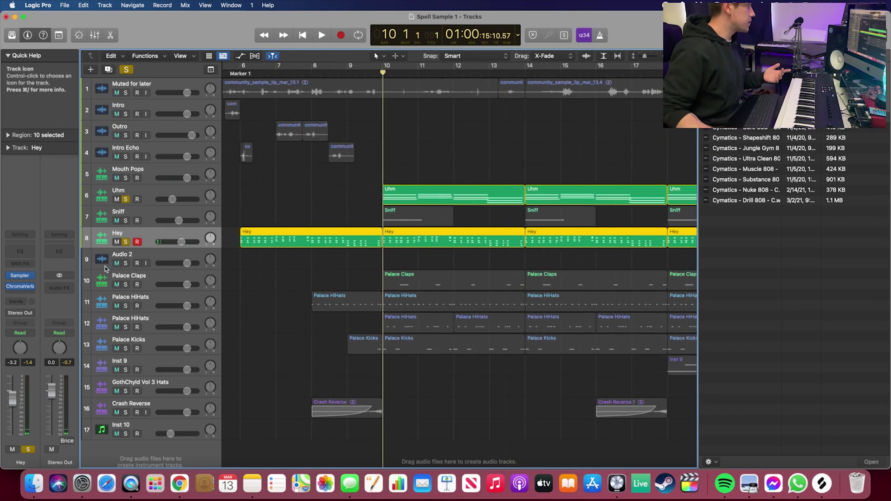
Select the Uhm track, remove the solo from Hey, and play Uhm on its own from bar 10.
{"action": "left_click", "coordinate": [151, 189]}
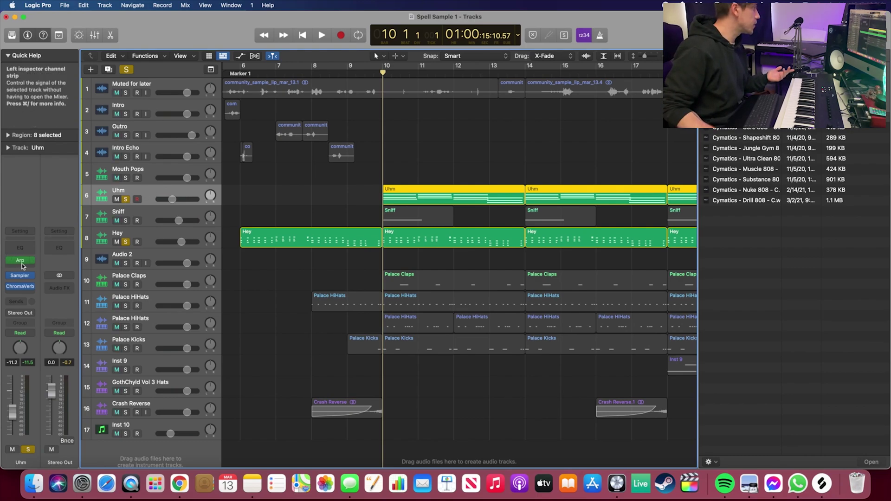
{"action": "left_click", "coordinate": [125, 242]}
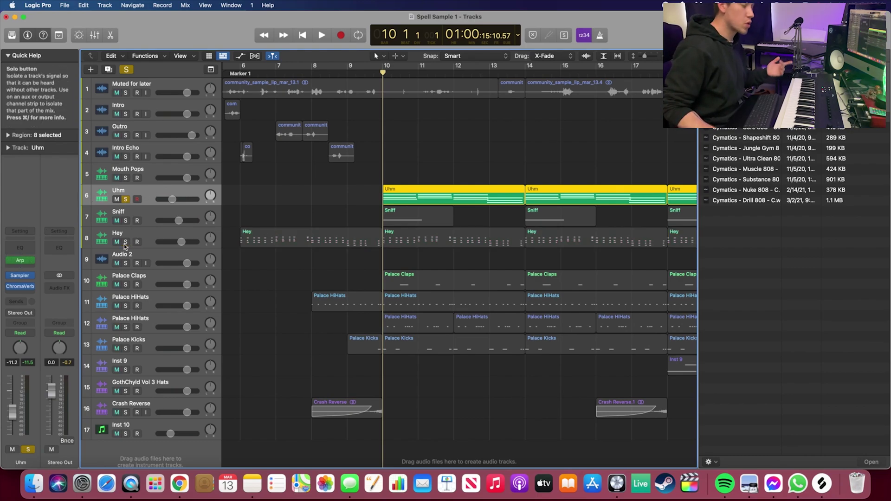
{"action": "key", "text": "space"}
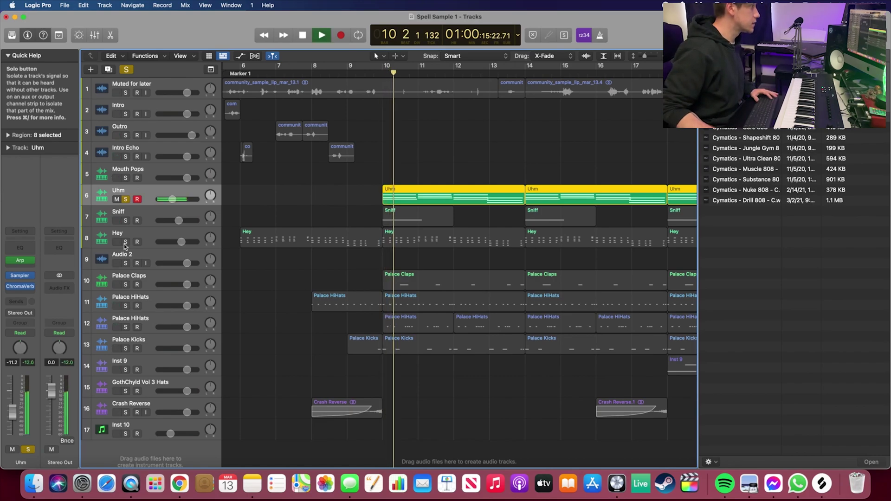
{"action": "key", "text": "space"}
Open the Uhm track's Arpeggiator, position its window clear of the bar 10 regions, and play from bar 10 to examine its pattern.
{"action": "left_click", "coordinate": [22, 261]}
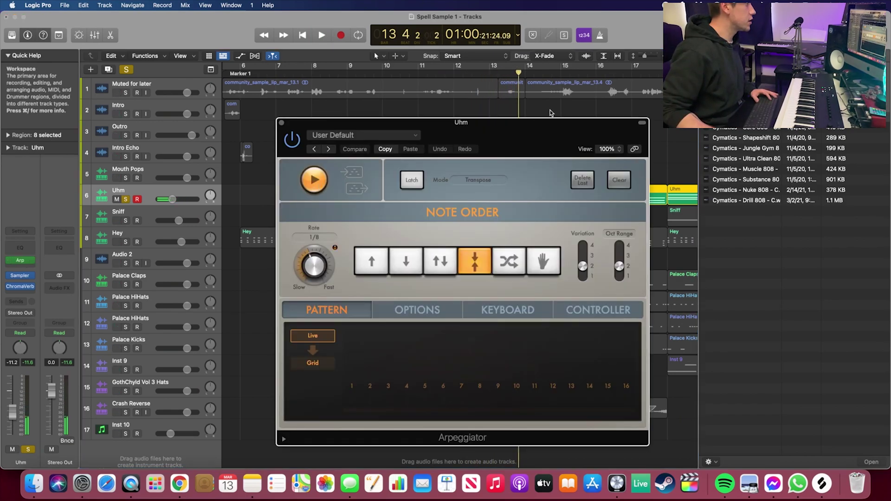
{"action": "left_click", "coordinate": [379, 75]}
{"action": "left_click_drag", "start_coordinate": [390, 123], "coordinate": [557, 102]}
{"action": "key", "text": "space"}
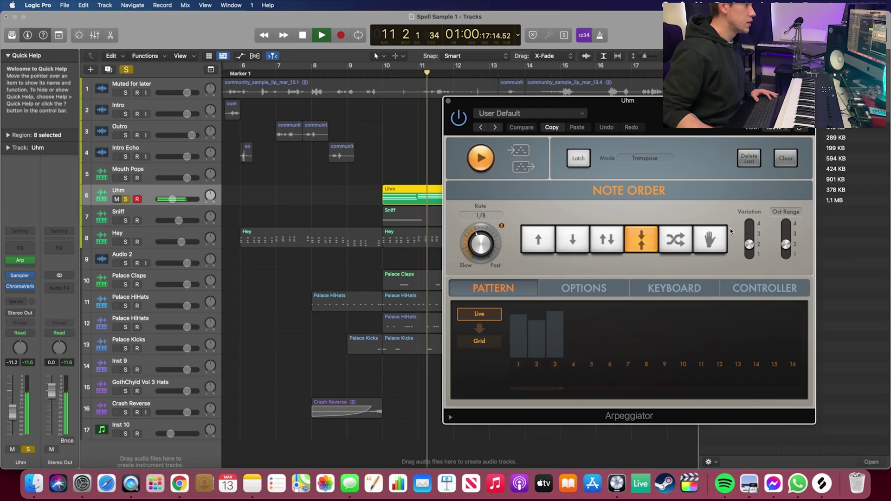
{"action": "key", "text": "space"}
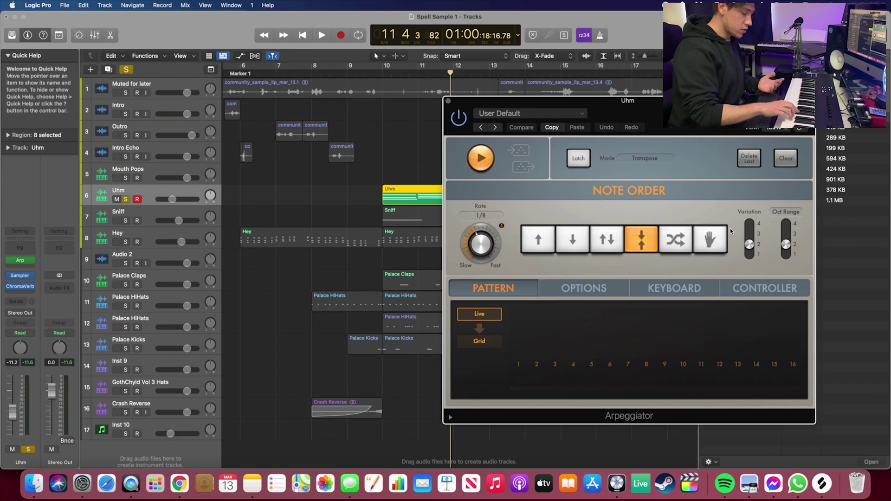
Show the first Uhm region's notes, audition its opening chord note by note, then close the Arpeggiator and unsolo Uhm.
{"action": "double_click", "coordinate": [402, 195]}
{"action": "left_click", "coordinate": [228, 391]}
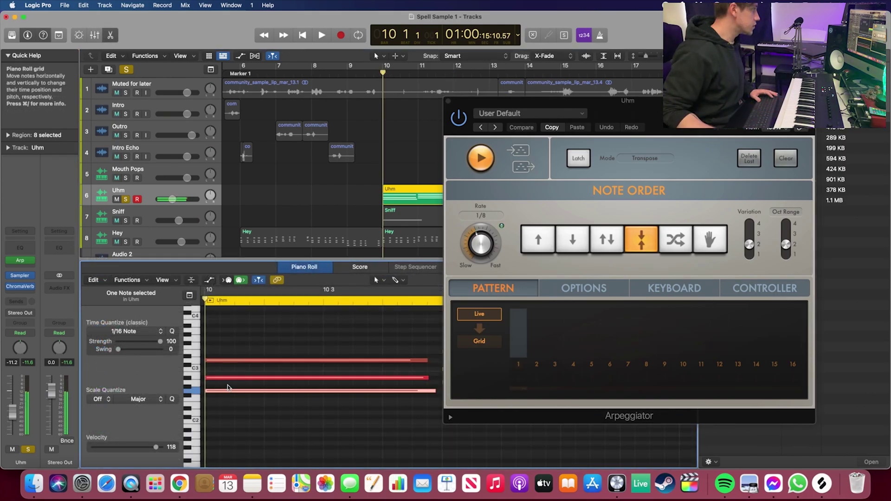
{"action": "left_click", "coordinate": [226, 378]}
{"action": "left_click", "coordinate": [225, 367]}
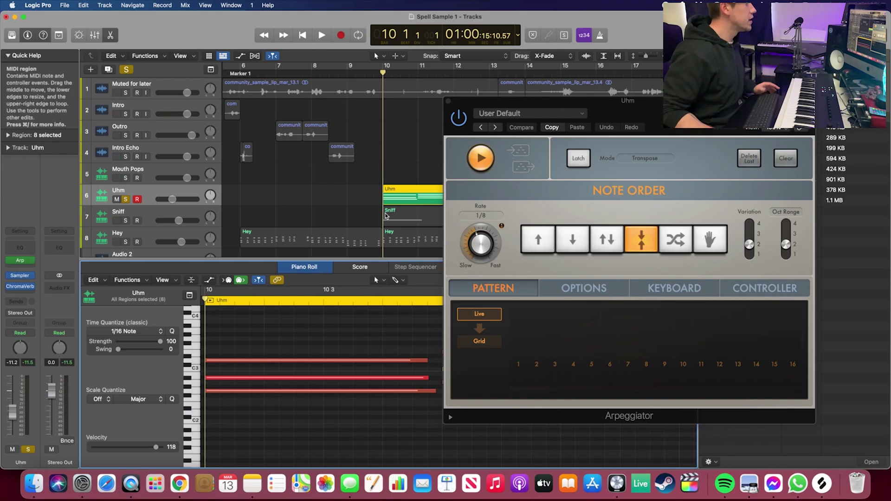
{"action": "left_click", "coordinate": [448, 102]}
{"action": "left_click", "coordinate": [125, 199]}
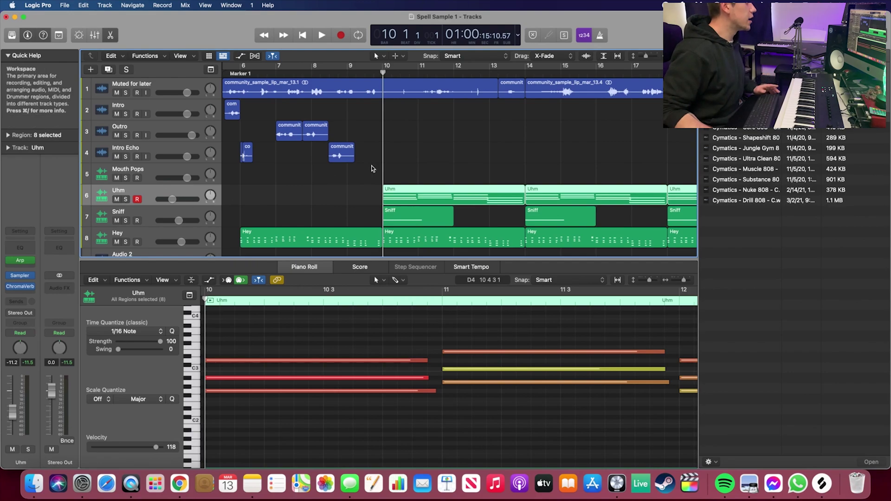
Solo the Muted for later track, play the raw recording from bar 22 beat 3, and remove the solo.
{"action": "scroll", "coordinate": [372, 168], "scroll_direction": "right", "scroll_amount": 2}
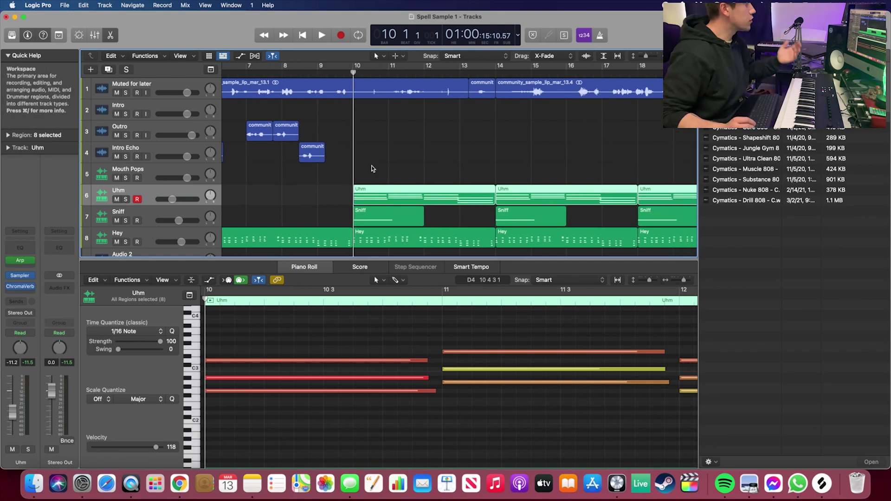
{"action": "scroll", "coordinate": [486, 135], "scroll_direction": "right", "scroll_amount": 10}
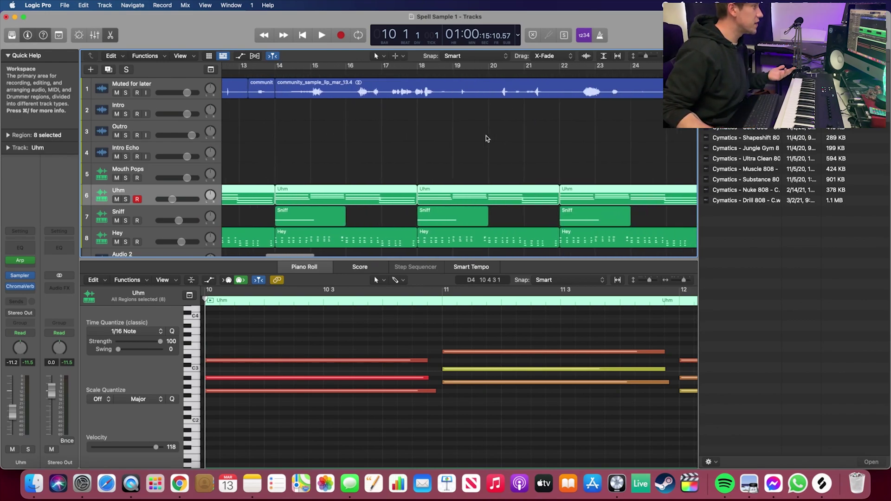
{"action": "key", "text": "space"}
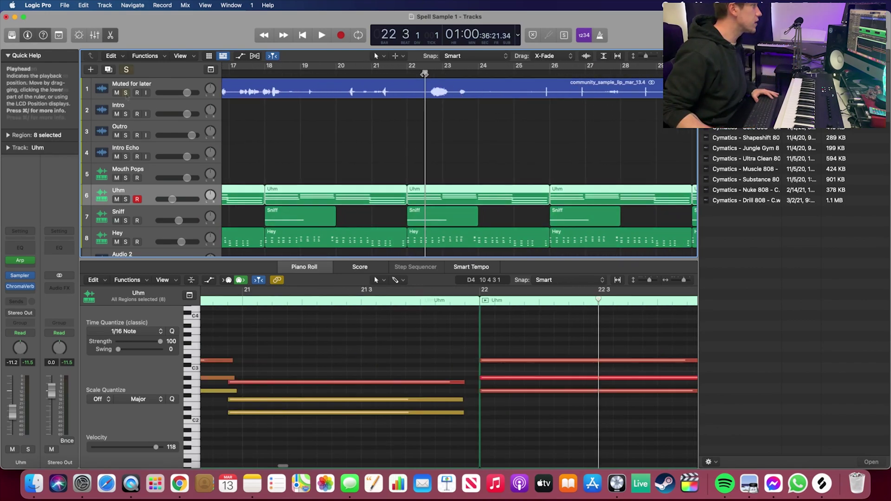
{"action": "left_click", "coordinate": [126, 93]}
{"action": "key", "text": "space"}
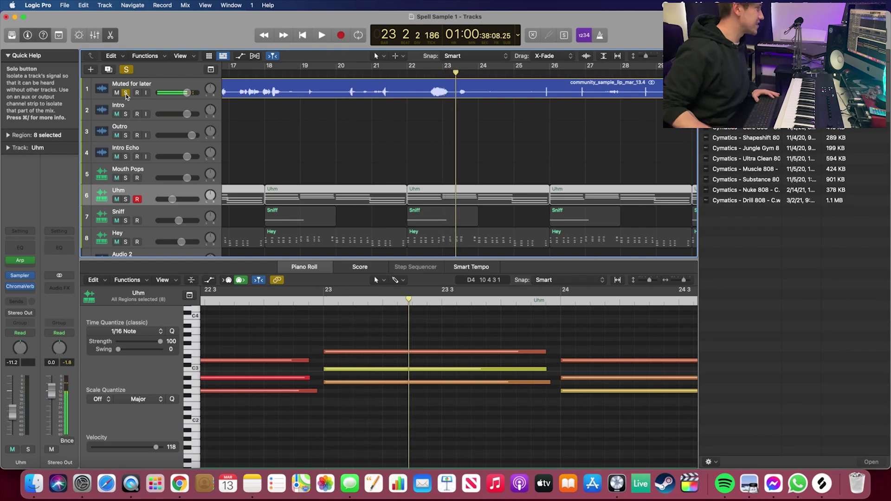
{"action": "left_click", "coordinate": [125, 93]}
Solo the Sniff track and play it on its own from bar 18.
{"action": "scroll", "coordinate": [338, 130], "scroll_direction": "left", "scroll_amount": 3}
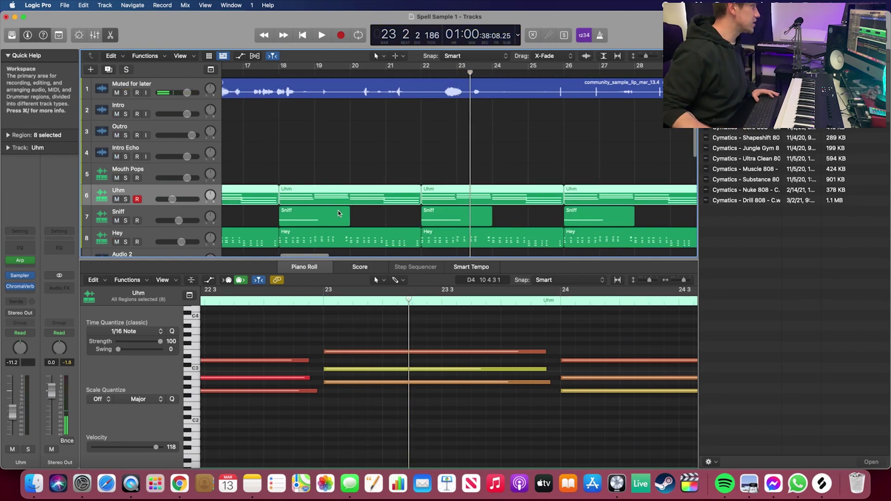
{"action": "left_click", "coordinate": [313, 68]}
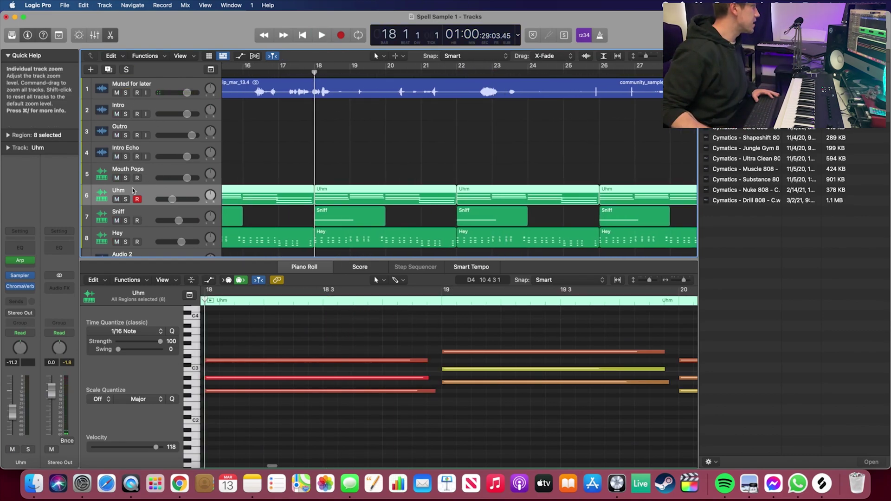
{"action": "left_click", "coordinate": [126, 221]}
{"action": "key", "text": "space"}
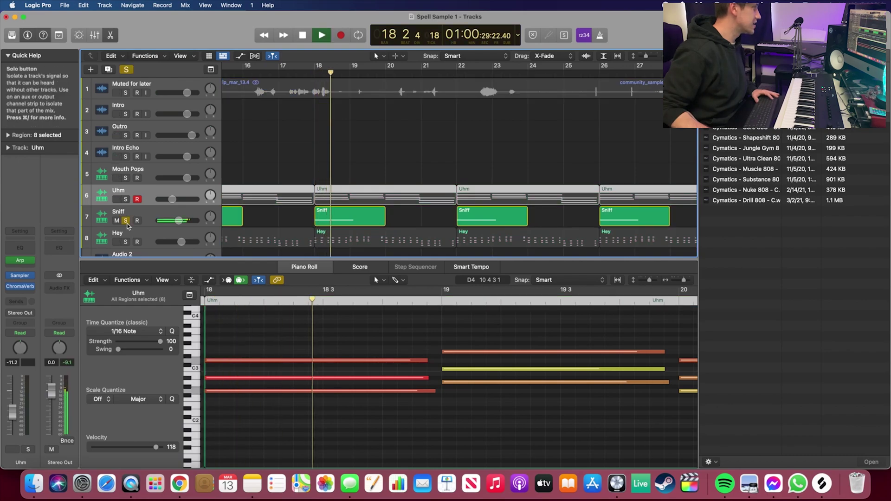
{"action": "key", "text": "space"}
Select the Sniff track, examine its Tremolo rate, depth and smoothing settings, and close the plug-in.
{"action": "left_click", "coordinate": [152, 213]}
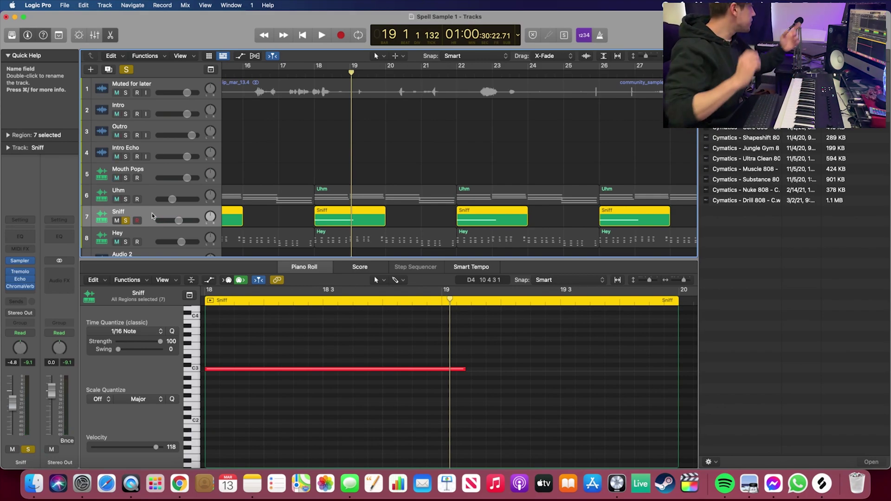
{"action": "left_click", "coordinate": [20, 272]}
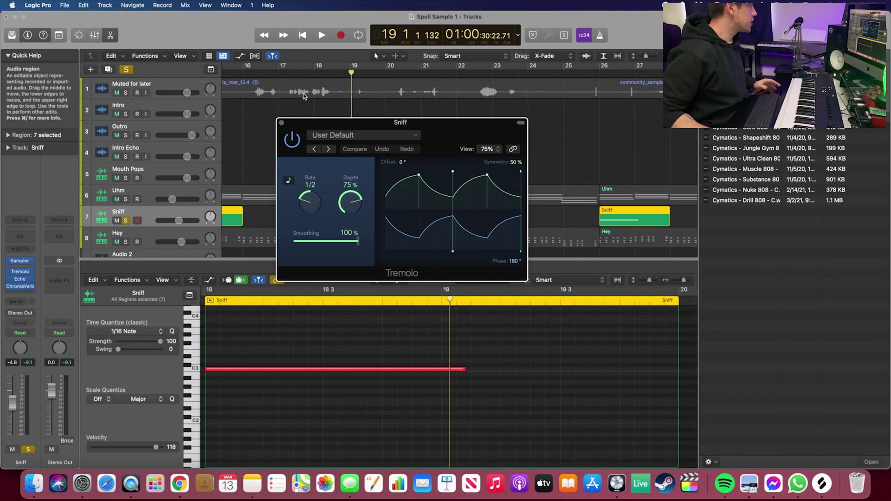
{"action": "left_click", "coordinate": [282, 123]}
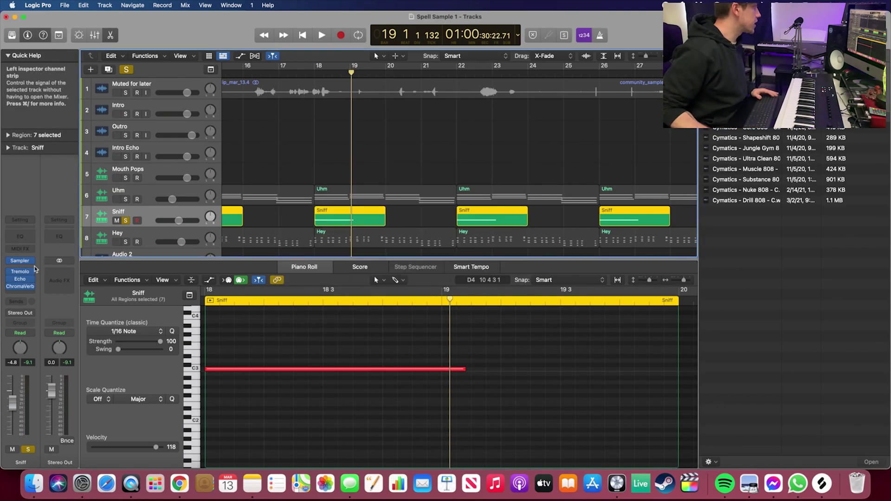
Open the Sniff track's Echo, play the soloed track from bar 14 to hear the effect, and close the plug-in.
{"action": "left_click", "coordinate": [21, 280]}
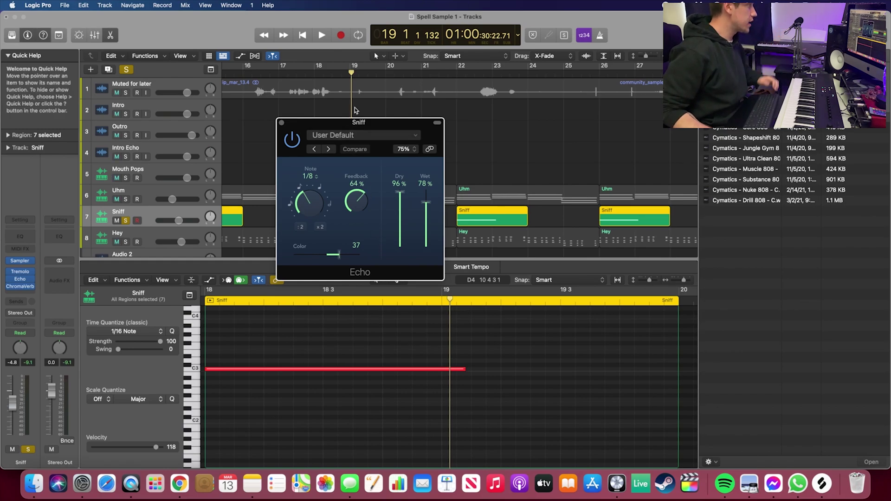
{"action": "scroll", "coordinate": [253, 75], "scroll_direction": "left", "scroll_amount": 5}
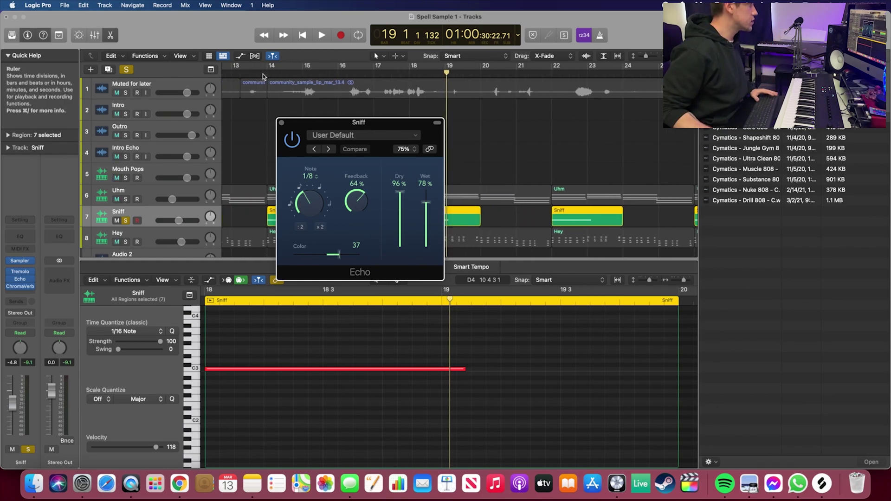
{"action": "left_click", "coordinate": [263, 76]}
{"action": "key", "text": "space"}
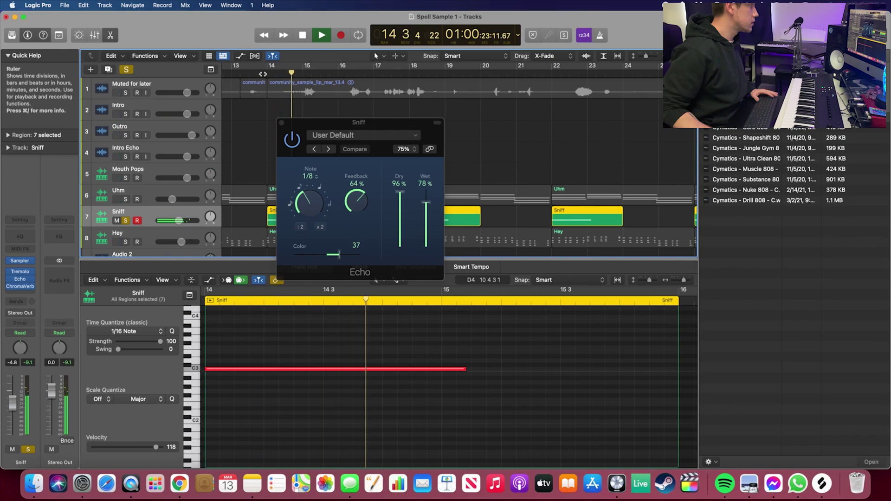
{"action": "key", "text": "space"}
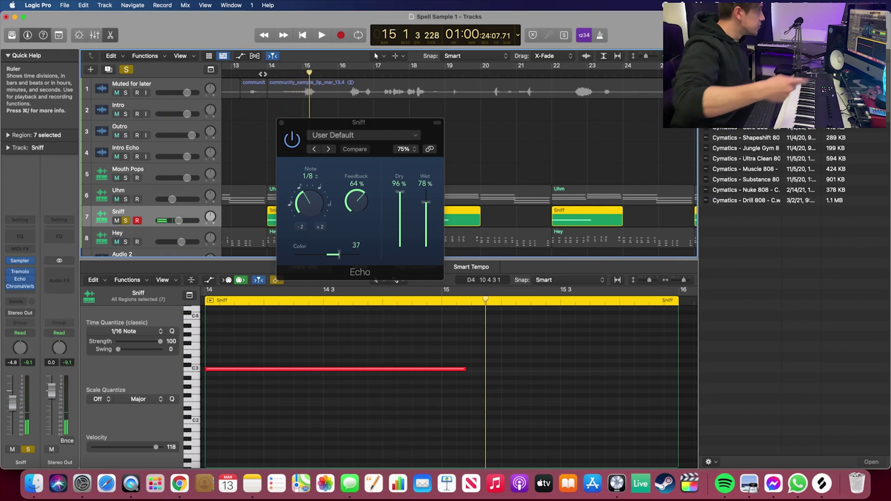
{"action": "left_click", "coordinate": [282, 123]}
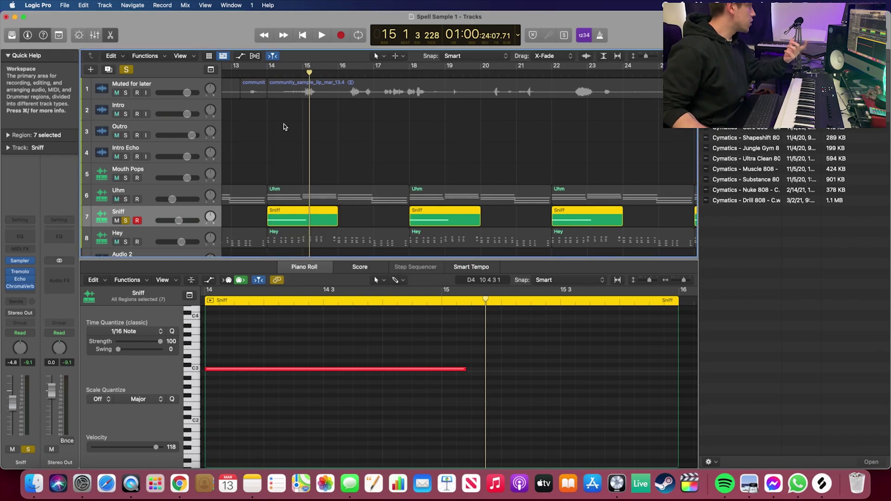
Examine the Sniff track's ChromaVerb settings and preset list, and close the plug-in without choosing another preset.
{"action": "left_click", "coordinate": [22, 286]}
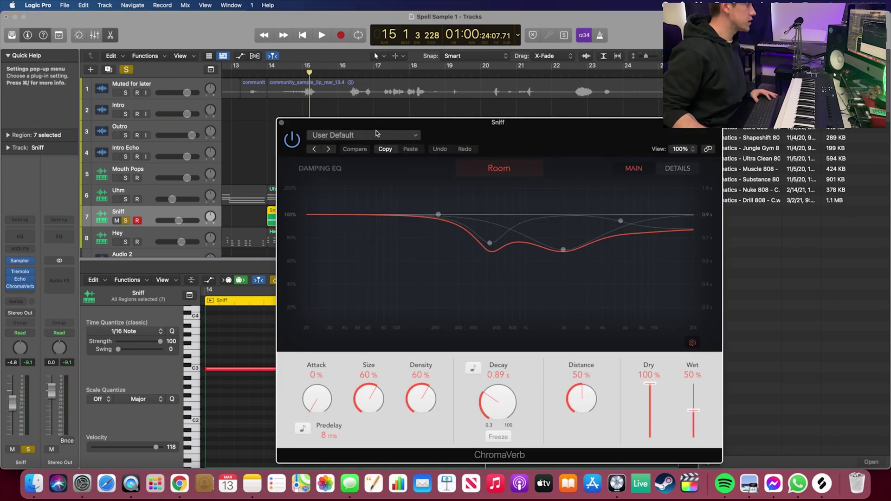
{"action": "left_click", "coordinate": [374, 137]}
{"action": "key", "text": "Escape"}
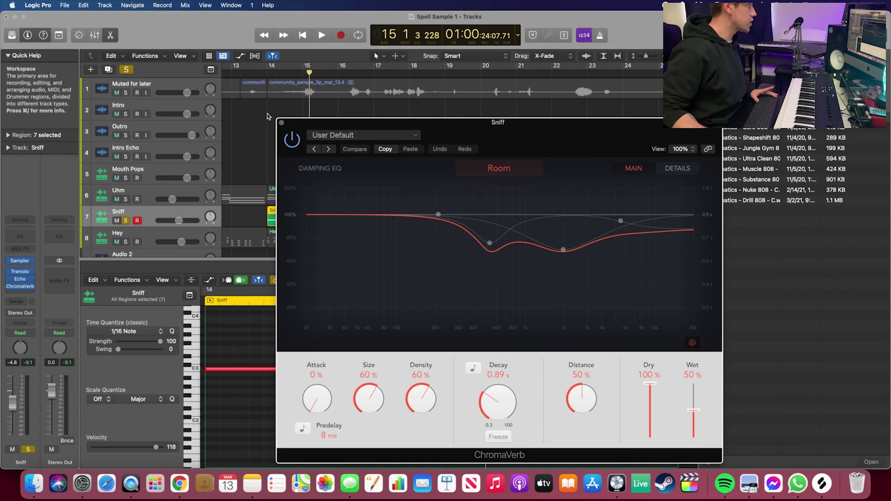
{"action": "left_click", "coordinate": [281, 124]}
Unsolo Sniff, examine the Intro Echo track's ChromaVerb settings and close them, and place the playhead at bar 5 beat 3.
{"action": "scroll", "coordinate": [283, 123], "scroll_direction": "left", "scroll_amount": 5}
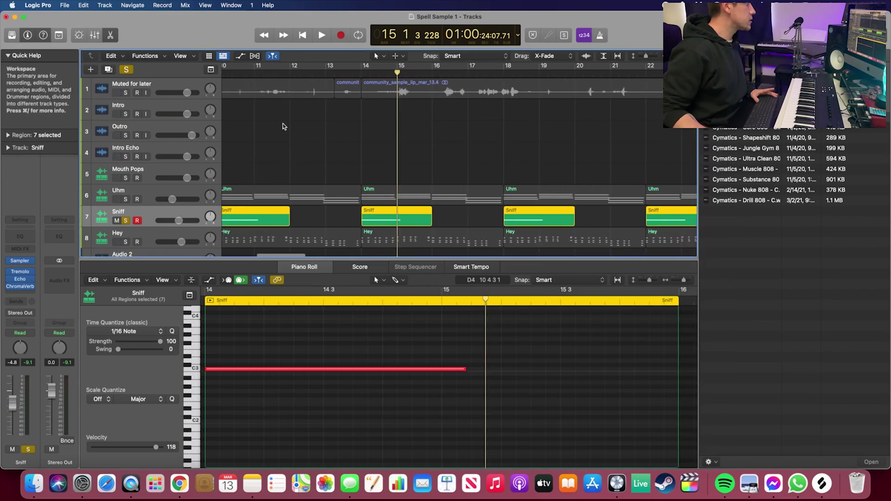
{"action": "scroll", "coordinate": [278, 140], "scroll_direction": "left", "scroll_amount": 6}
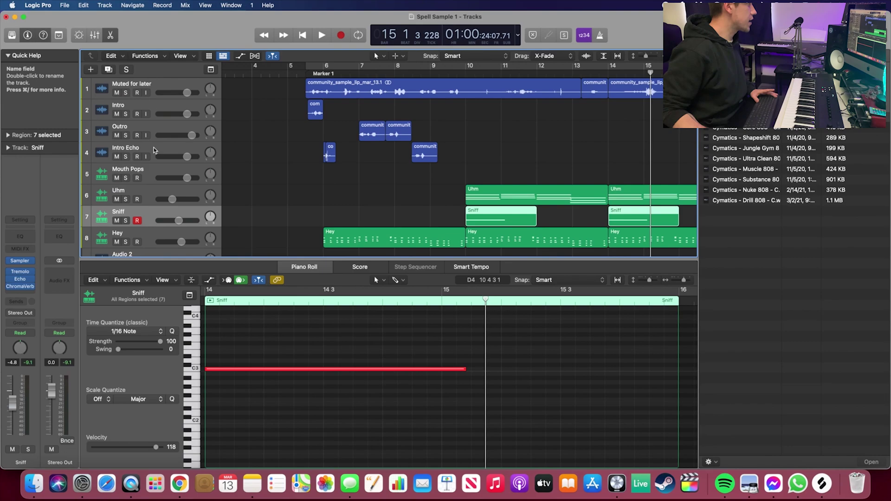
{"action": "left_click", "coordinate": [112, 153]}
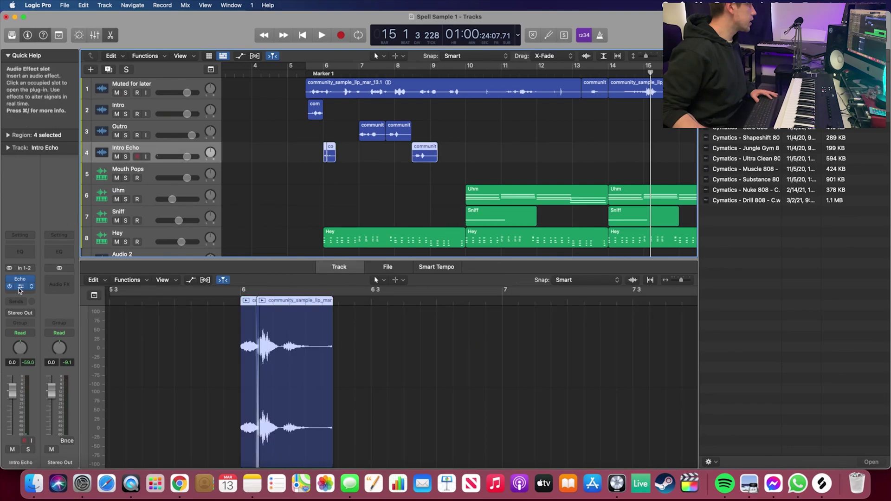
{"action": "left_click", "coordinate": [20, 289]}
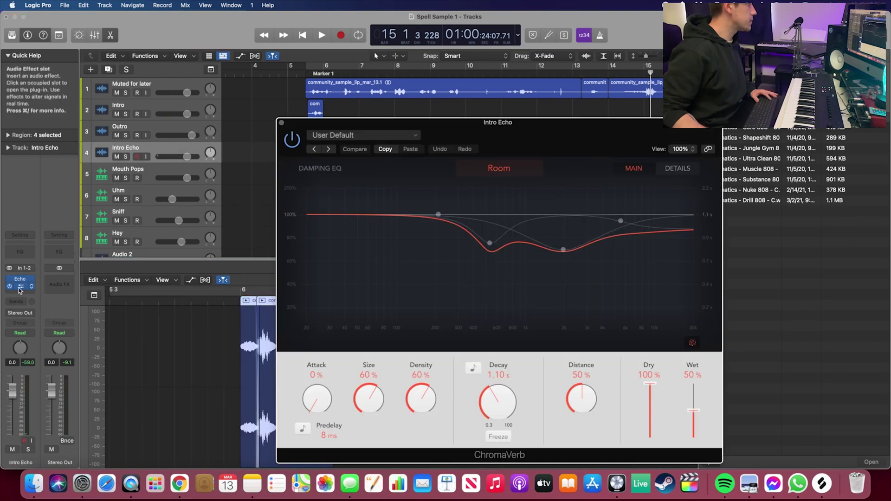
{"action": "left_click", "coordinate": [360, 134]}
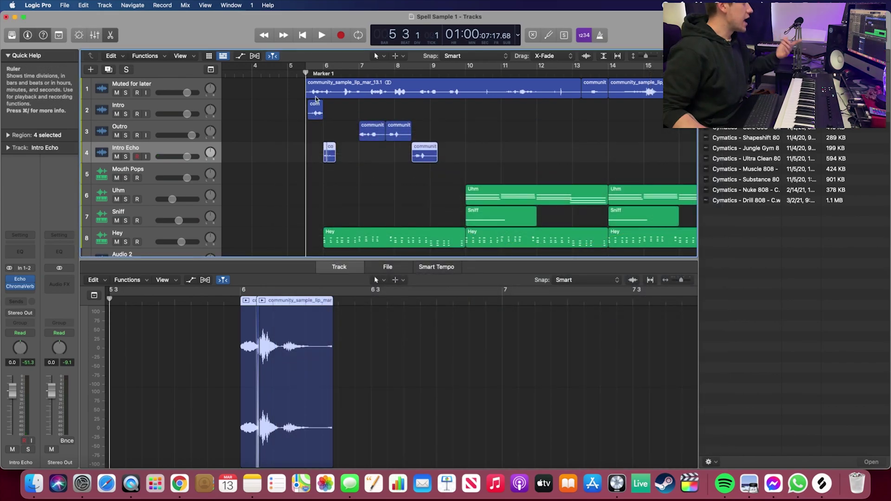
Mute the raw recording on the Muted for later track.
{"action": "scroll", "coordinate": [349, 199], "scroll_direction": "down", "scroll_amount": 1}
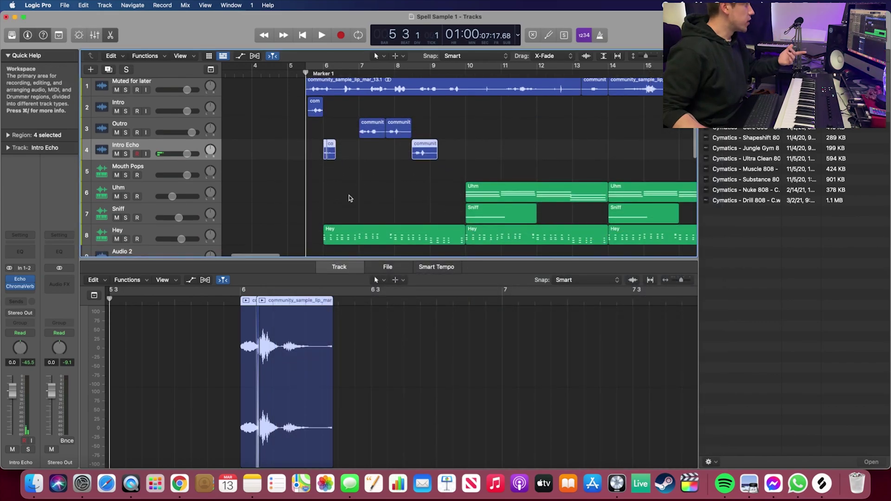
{"action": "scroll", "coordinate": [349, 198], "scroll_direction": "up", "scroll_amount": 1}
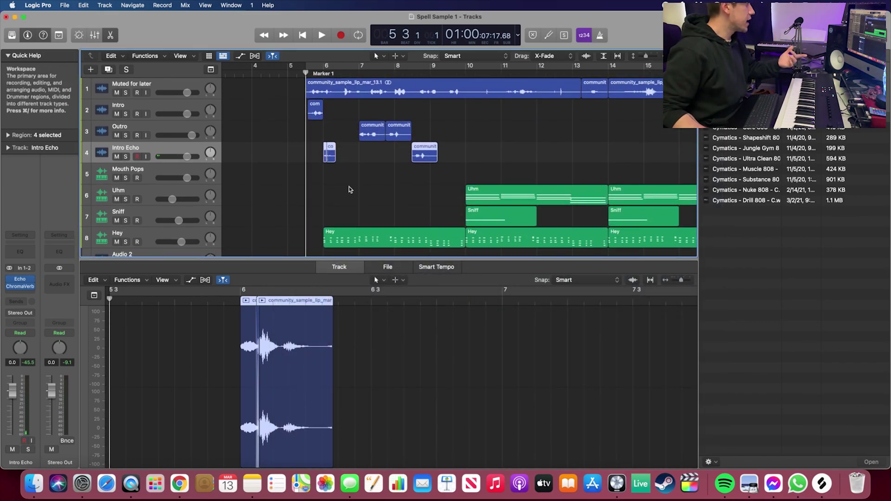
{"action": "left_click", "coordinate": [117, 92]}
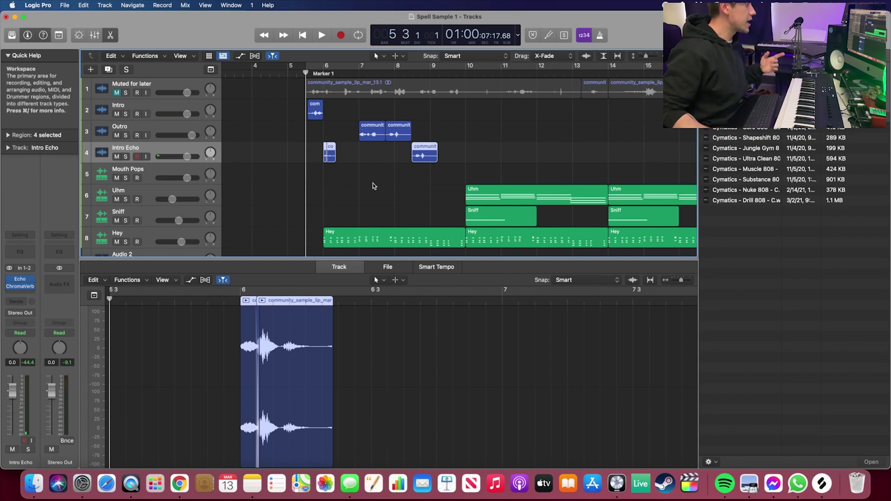
{"action": "scroll", "coordinate": [374, 186], "scroll_direction": "down", "scroll_amount": 10}
{"action": "scroll", "coordinate": [374, 186], "scroll_direction": "right", "scroll_amount": 4}
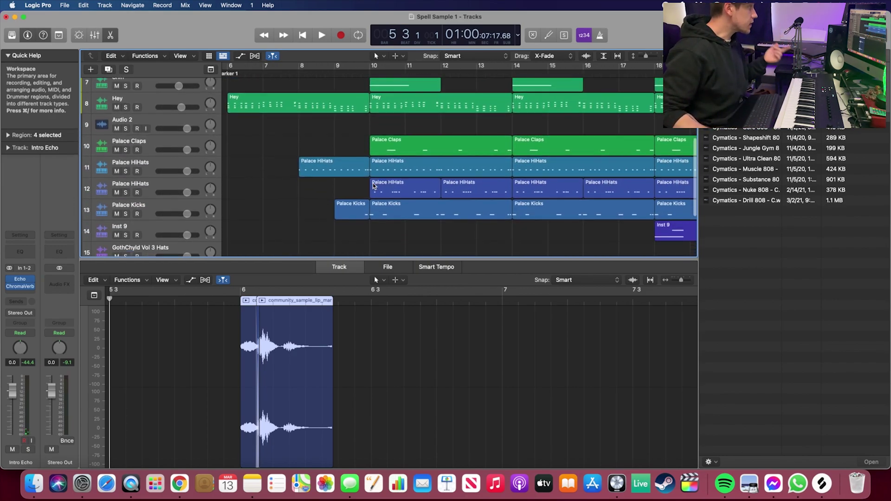
Solo the Palace Kicks and Palace Claps tracks, cycle bars 10 to 14, and play the loop to hear them together.
{"action": "scroll", "coordinate": [374, 186], "scroll_direction": "down", "scroll_amount": 3}
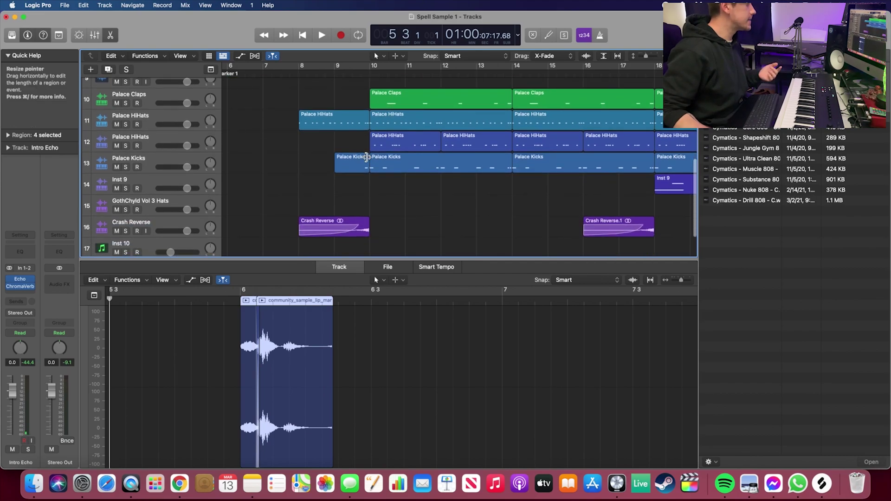
{"action": "scroll", "coordinate": [366, 157], "scroll_direction": "up", "scroll_amount": 2}
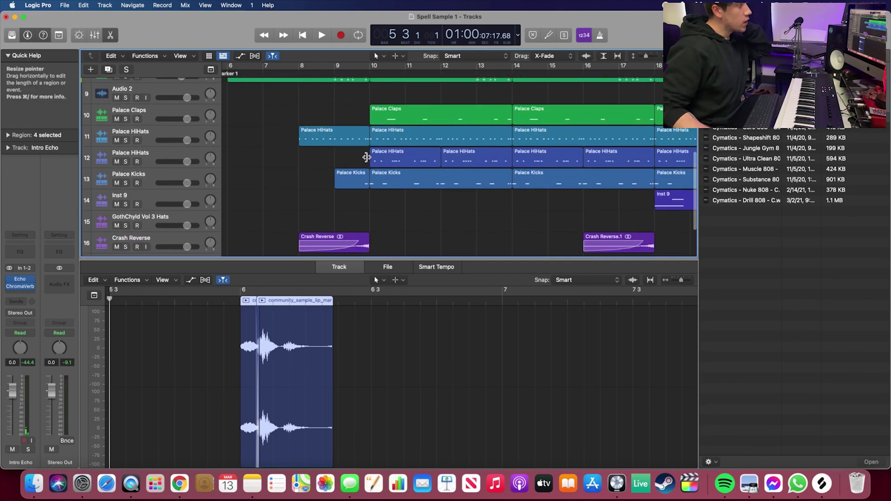
{"action": "left_click", "coordinate": [369, 72]}
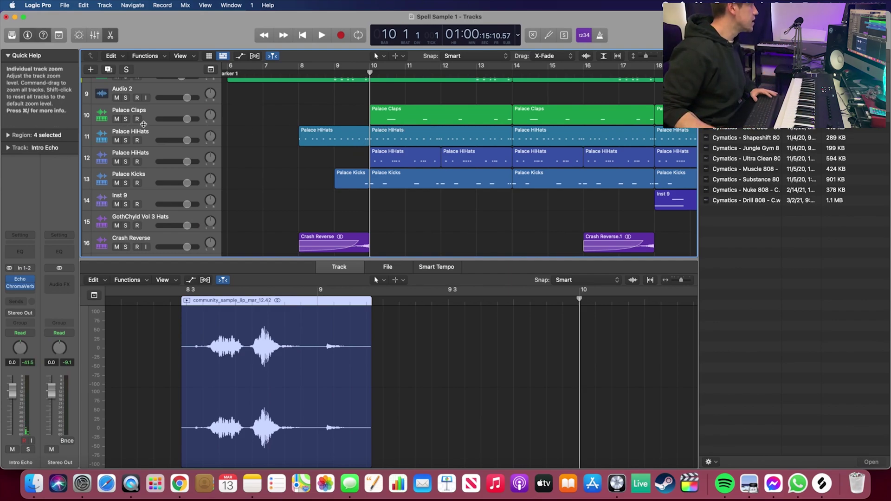
{"action": "left_click", "coordinate": [125, 183]}
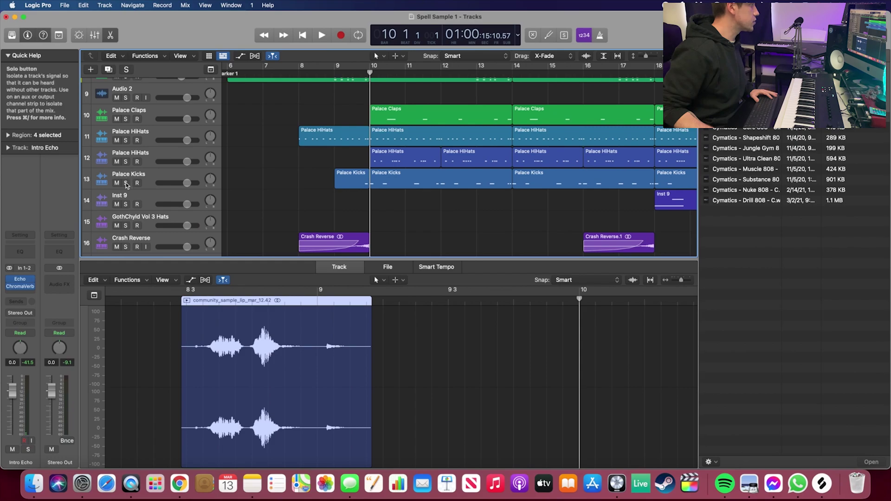
{"action": "left_click", "coordinate": [125, 119]}
{"action": "key", "text": "c"}
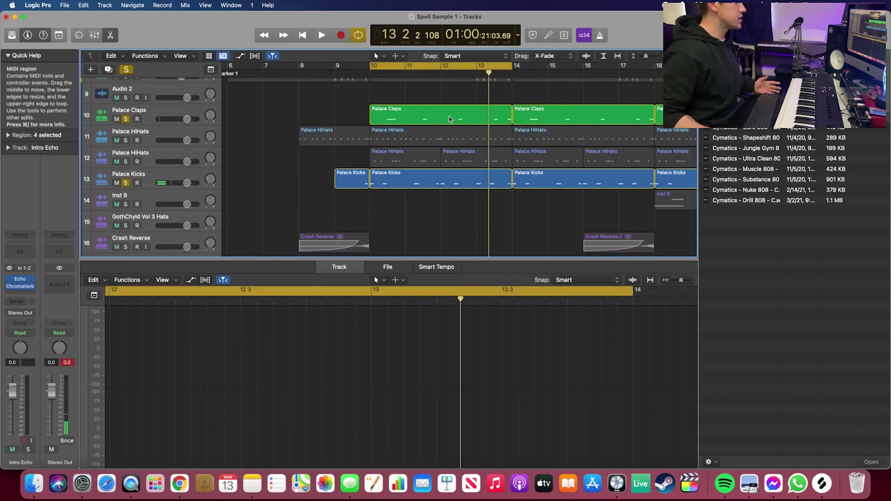
{"action": "key", "text": "space"}
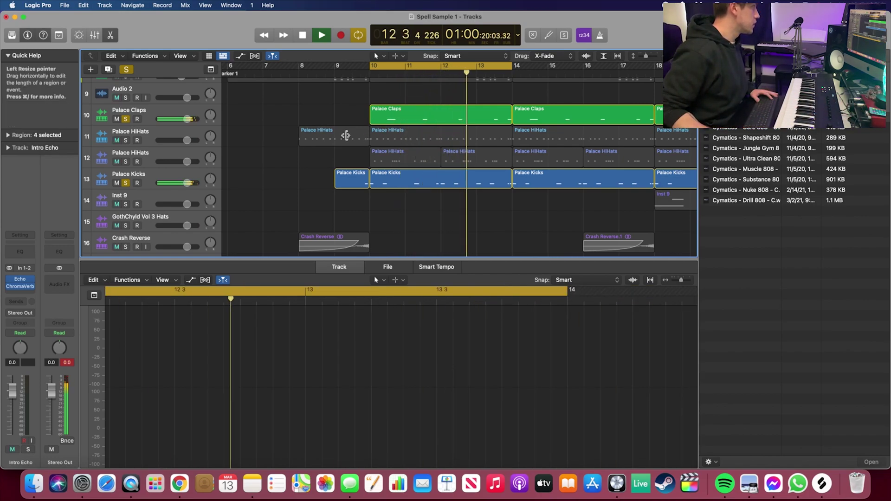
{"action": "key", "text": "space"}
Add the Palace HiHats track 11 to the solo and play the loop with kicks and claps.
{"action": "left_click", "coordinate": [137, 137]}
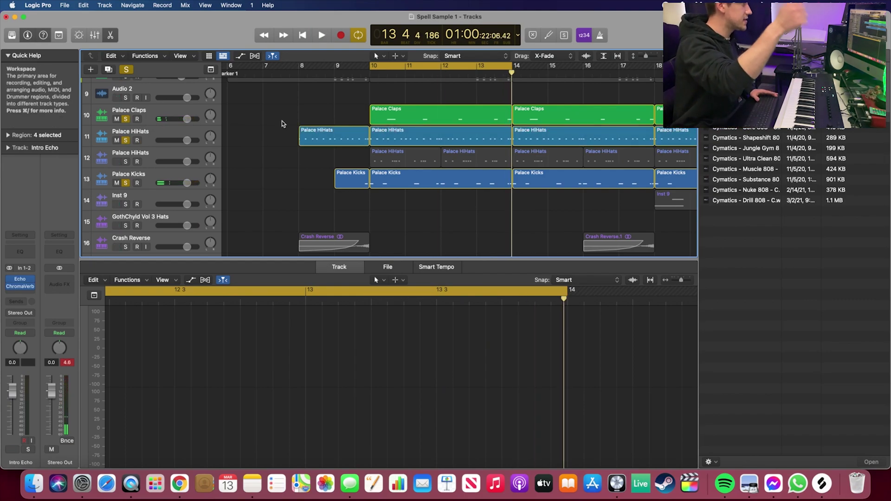
{"action": "key", "text": "space"}
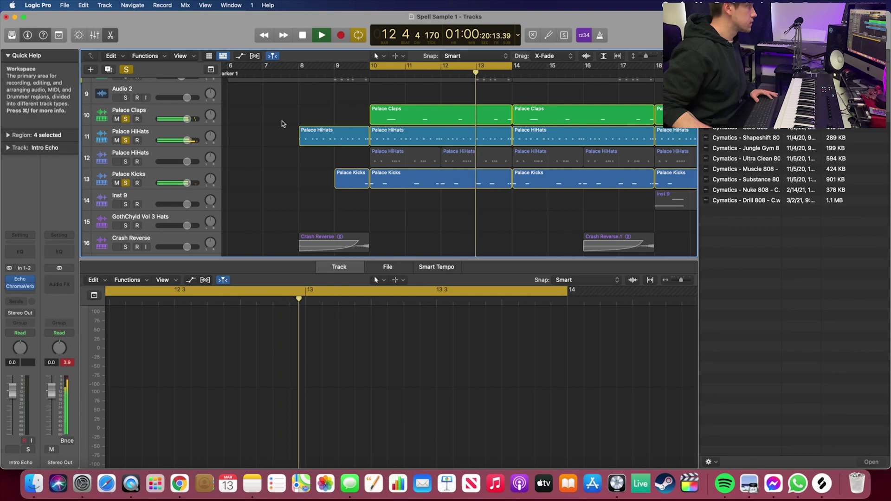
{"action": "key", "text": "space"}
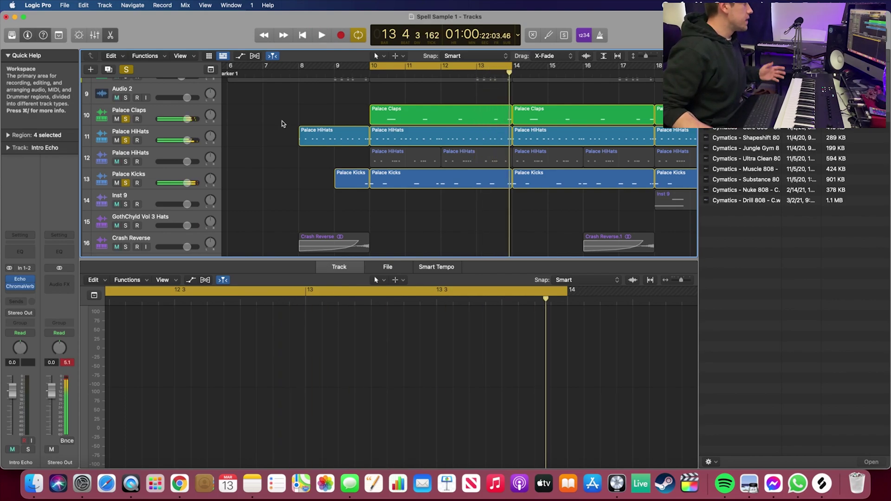
Solo Palace HiHats track 12 too, and examine the notes of both hi-hat tracks' regions before bar 14 in the Piano Roll.
{"action": "left_click", "coordinate": [125, 162]}
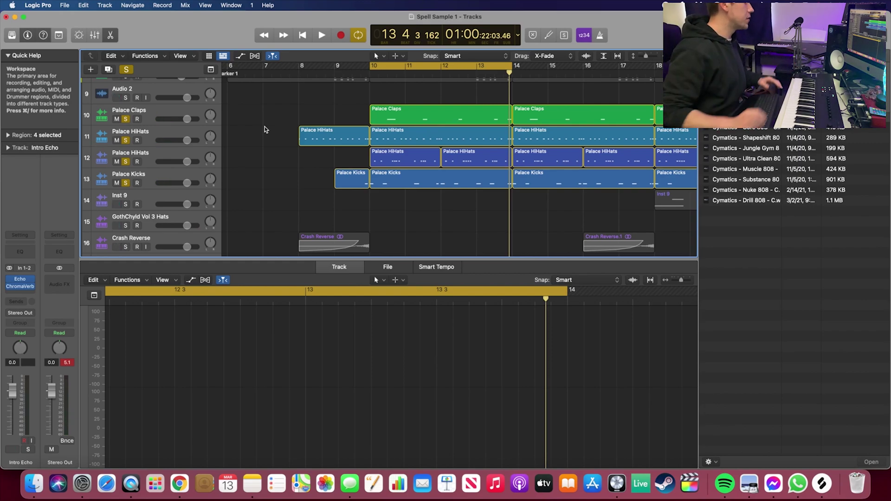
{"action": "left_click_drag", "start_coordinate": [272, 143], "coordinate": [509, 163]}
{"action": "scroll", "coordinate": [308, 372], "scroll_direction": "left", "scroll_amount": 5}
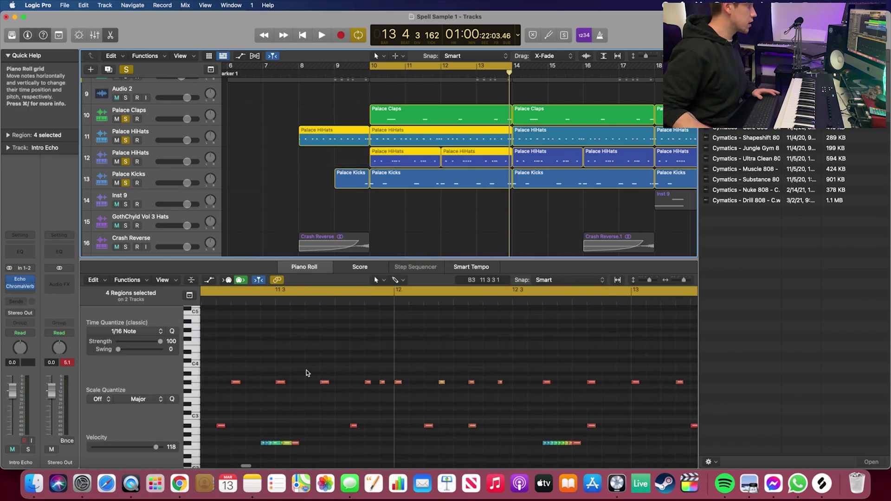
{"action": "scroll", "coordinate": [306, 372], "scroll_direction": "down", "scroll_amount": 2}
{"action": "left_click", "coordinate": [306, 370]}
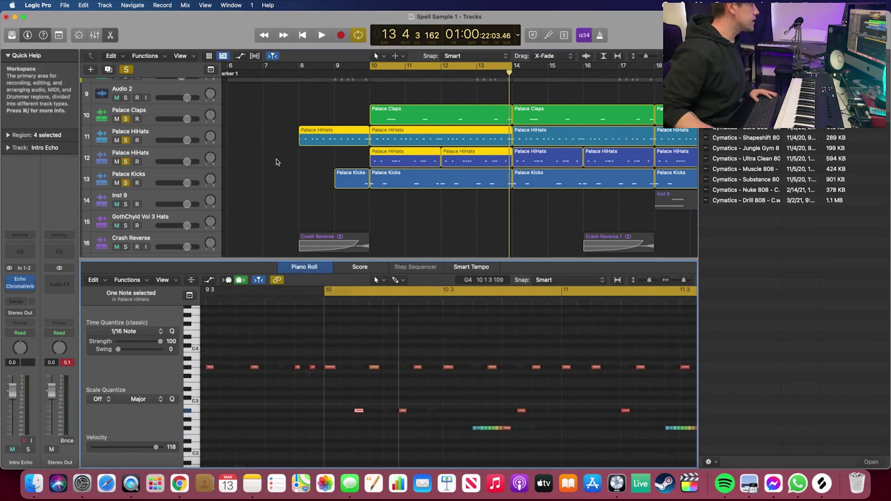
Compare the two Palace HiHats tracks, examine track 12's Sampler mapping and zone for Hat (43), and close the plug-in.
{"action": "left_click", "coordinate": [147, 135]}
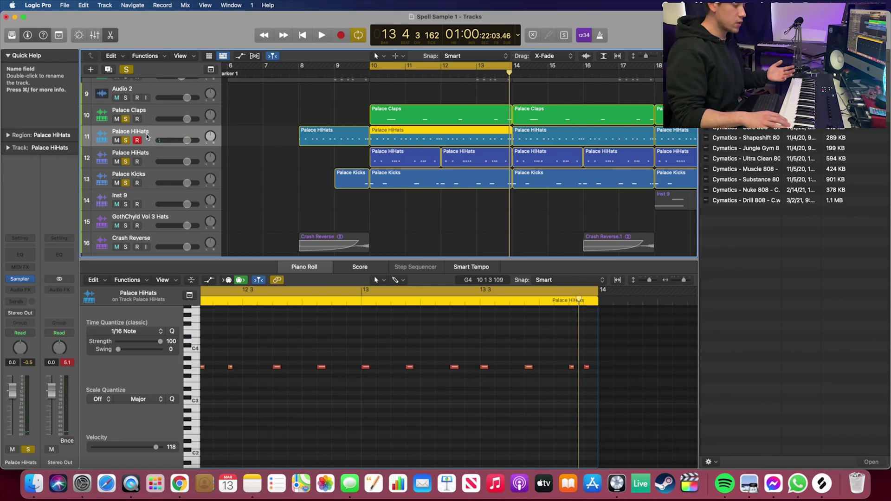
{"action": "left_click", "coordinate": [151, 157]}
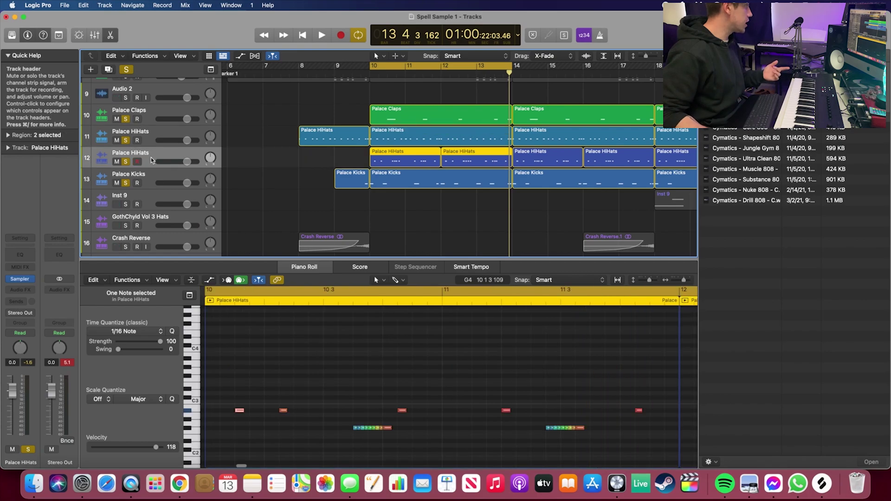
{"action": "left_click", "coordinate": [20, 284]}
{"action": "left_click_drag", "start_coordinate": [546, 86], "coordinate": [505, 87]}
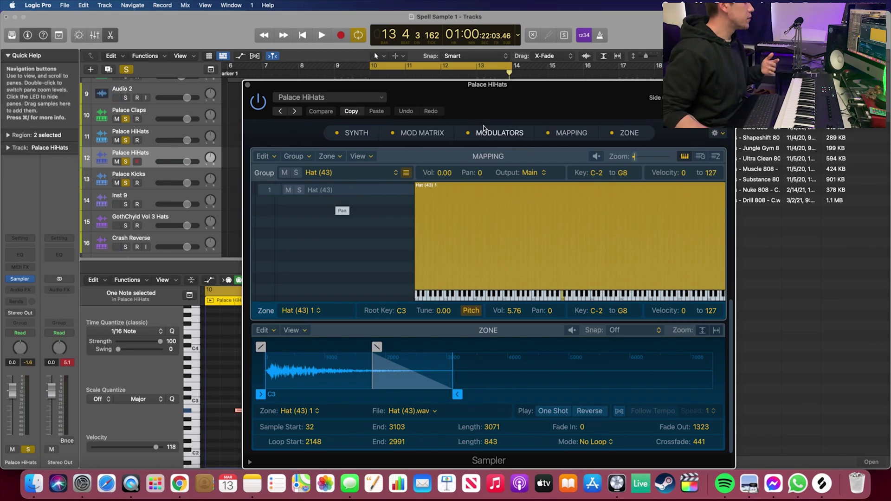
{"action": "left_click_drag", "start_coordinate": [524, 87], "coordinate": [410, 62]}
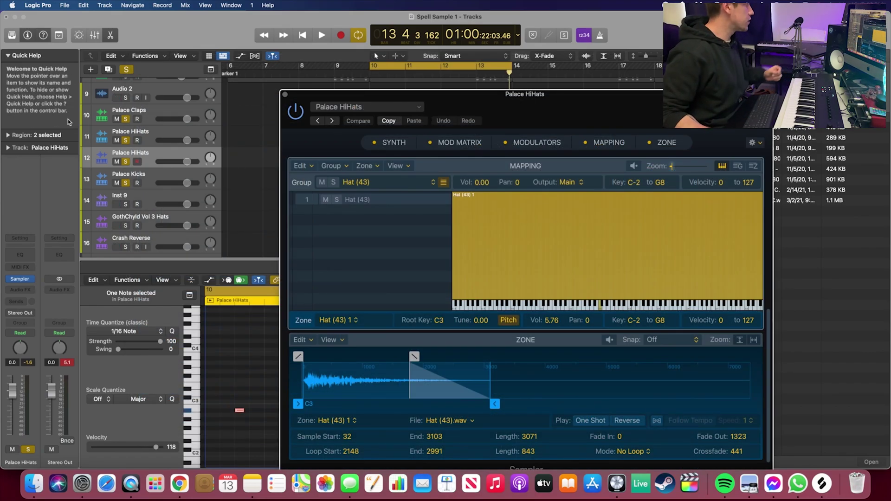
{"action": "left_click", "coordinate": [147, 136]}
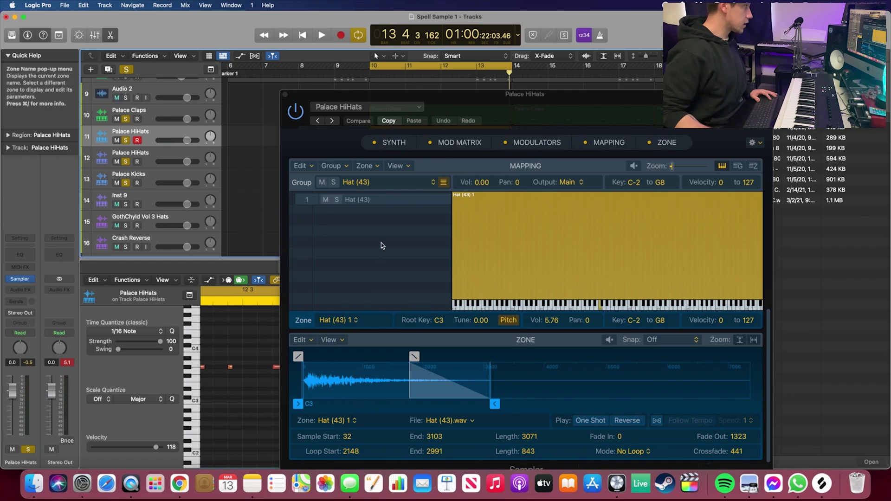
{"action": "left_click", "coordinate": [285, 95]}
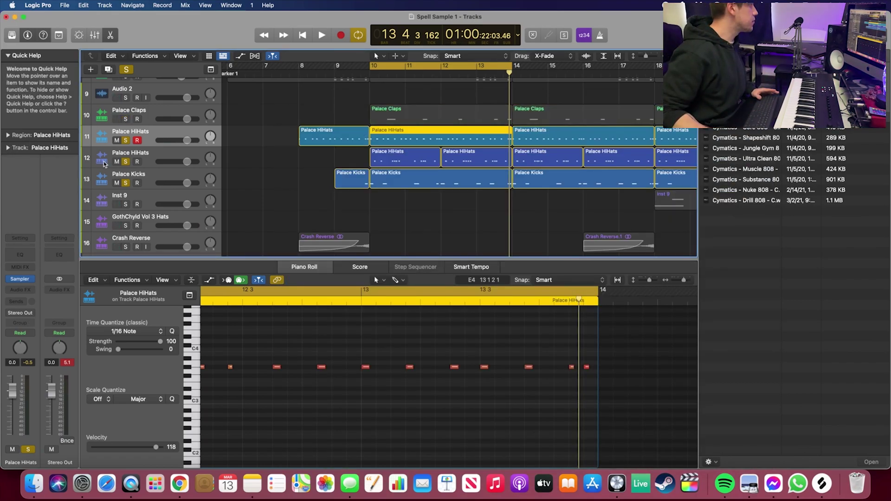
Unsolo Palace Claps and Palace Kicks and play the two hi-hat tracks on their own.
{"action": "left_click", "coordinate": [126, 183]}
{"action": "key", "text": "space"}
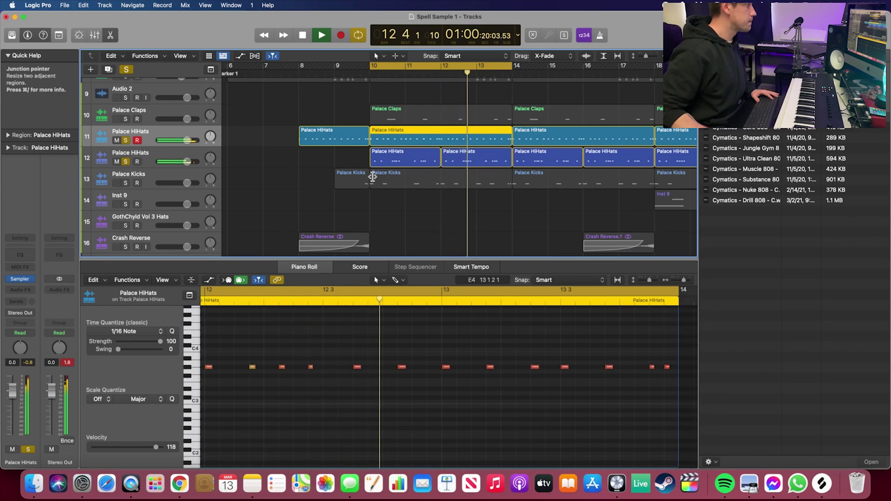
{"action": "key", "text": "space"}
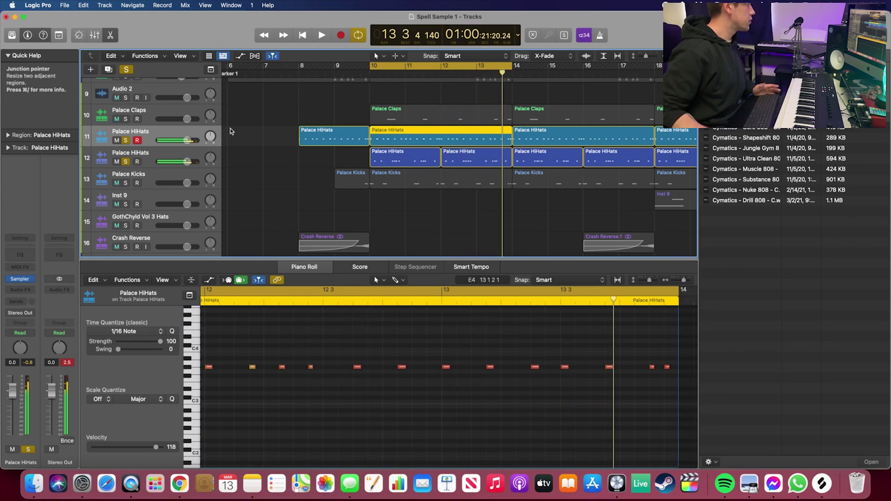
Solo Palace Claps and Palace Kicks again and play the full drum loop with both hi-hat tracks.
{"action": "left_click", "coordinate": [126, 119]}
{"action": "left_click", "coordinate": [126, 183]}
{"action": "key", "text": "space"}
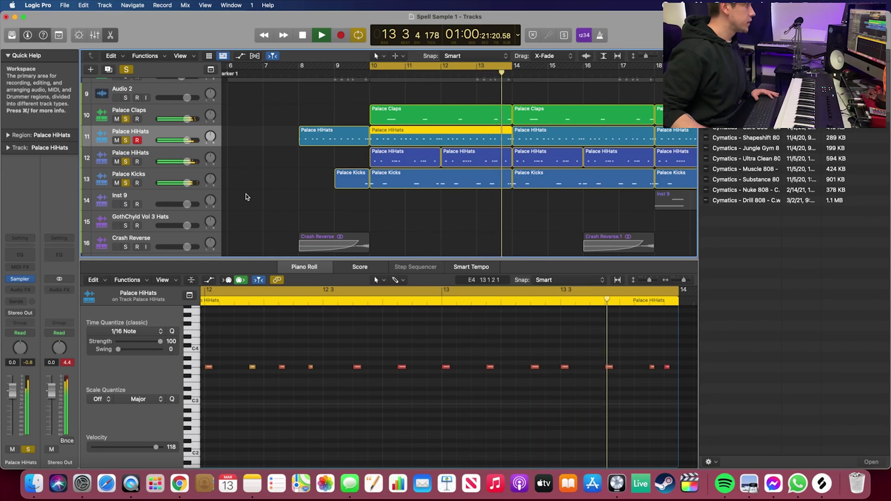
{"action": "key", "text": "space"}
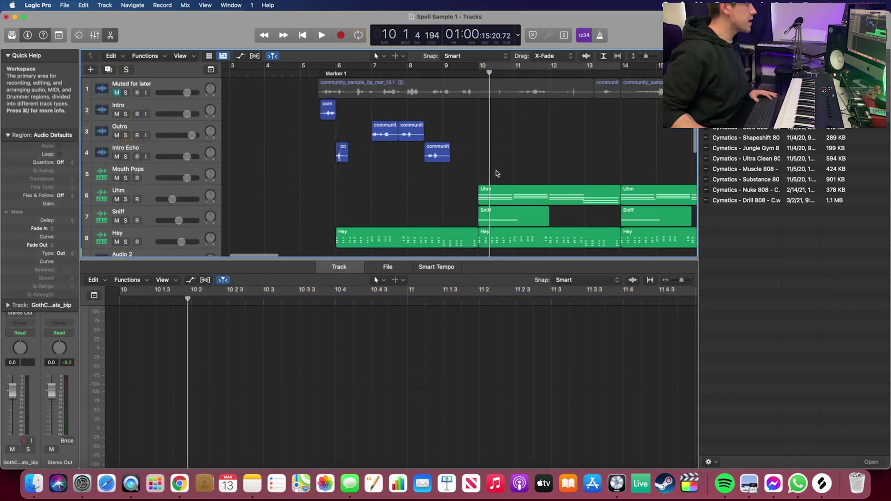
Place the playhead at bar 18 and show the notes of the first Inst 9 region in the Piano Roll.
{"action": "scroll", "coordinate": [496, 173], "scroll_direction": "right", "scroll_amount": 6}
{"action": "scroll", "coordinate": [496, 173], "scroll_direction": "down", "scroll_amount": 4}
{"action": "scroll", "coordinate": [497, 173], "scroll_direction": "down", "scroll_amount": 1}
{"action": "scroll", "coordinate": [483, 162], "scroll_direction": "right", "scroll_amount": 5}
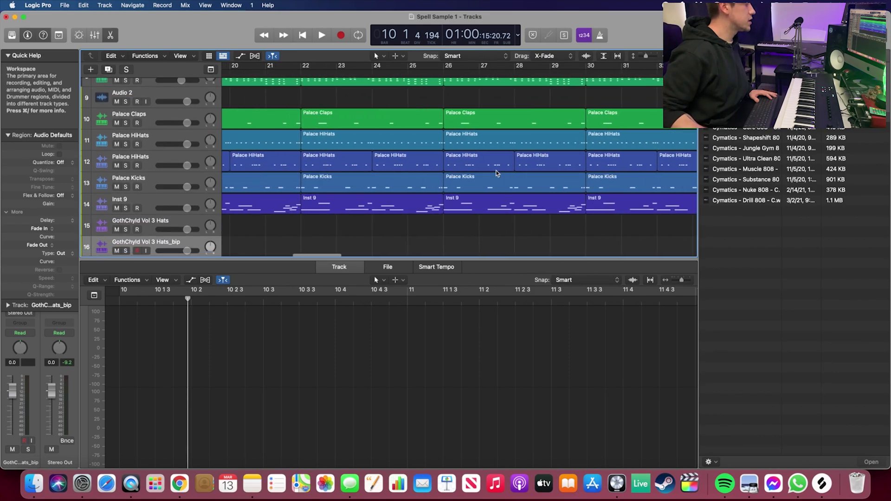
{"action": "left_click", "coordinate": [298, 71]}
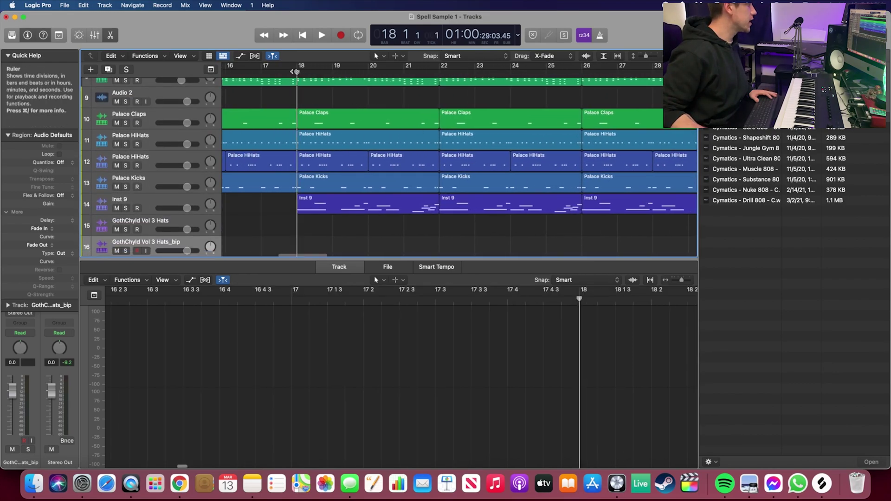
{"action": "left_click", "coordinate": [327, 201]}
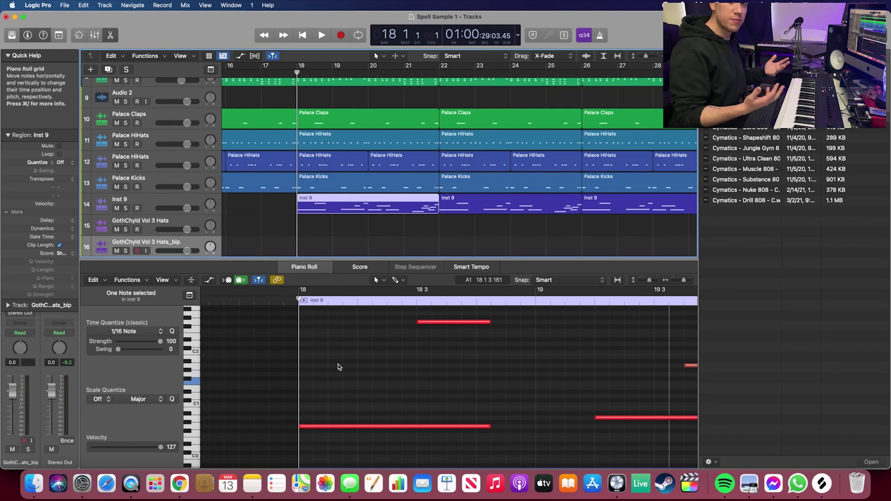
Solo Inst 9, play it from bar 18, and select the track with the region inspector collapsed.
{"action": "left_click", "coordinate": [126, 208]}
{"action": "key", "text": "space"}
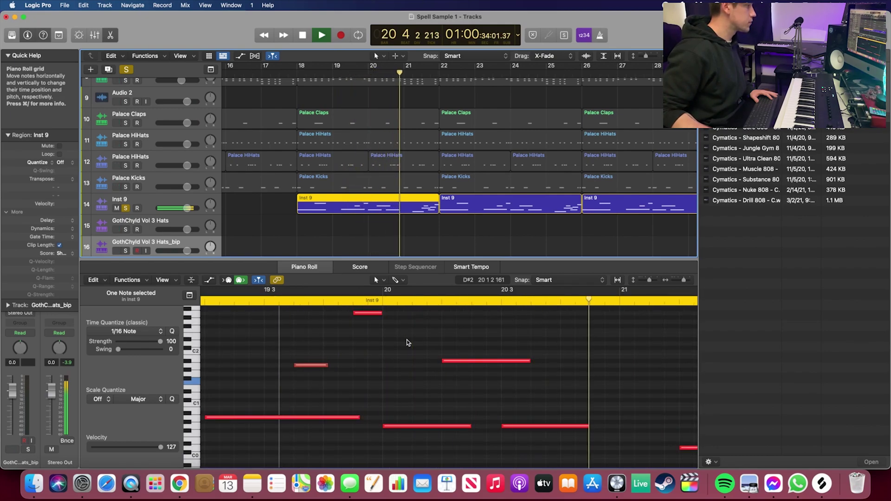
{"action": "left_click", "coordinate": [153, 204]}
{"action": "key", "text": "space"}
{"action": "left_click", "coordinate": [7, 135]}
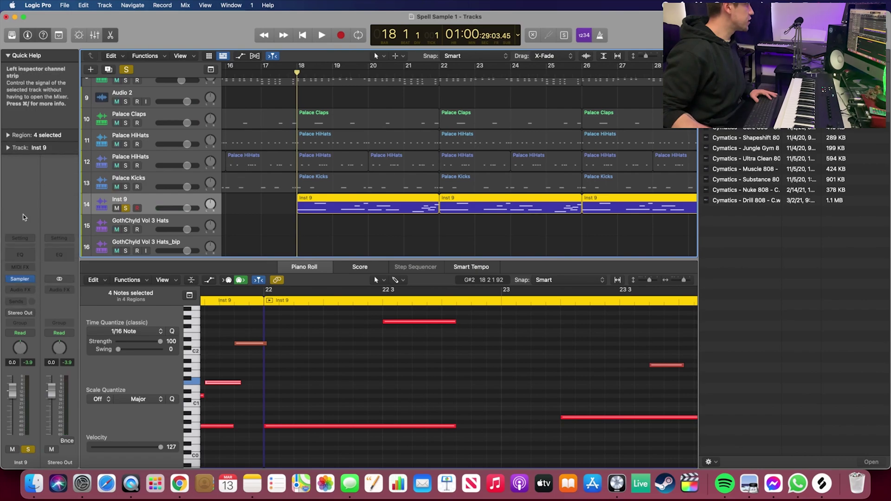
Open the Inst 9 track's Sampler and examine its modulators, mapping and zone for the Cymatics Drill 808 sample.
{"action": "left_click", "coordinate": [21, 279]}
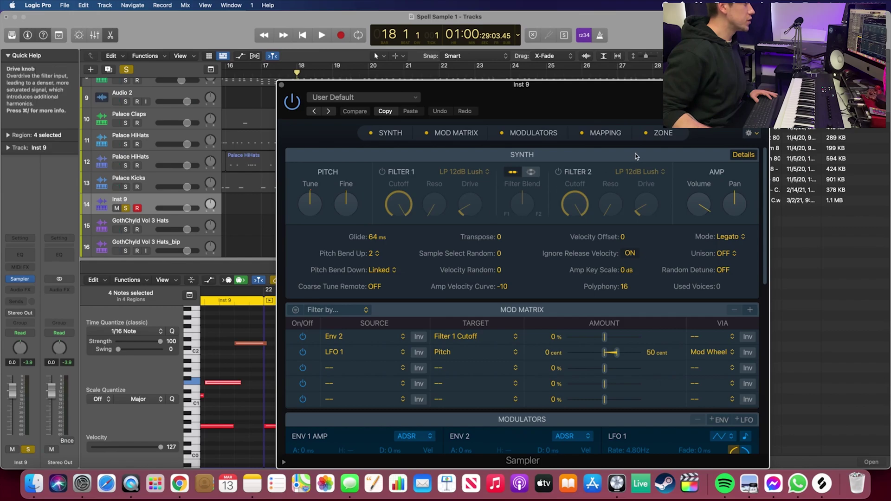
{"action": "left_click_drag", "start_coordinate": [537, 88], "coordinate": [419, 41]}
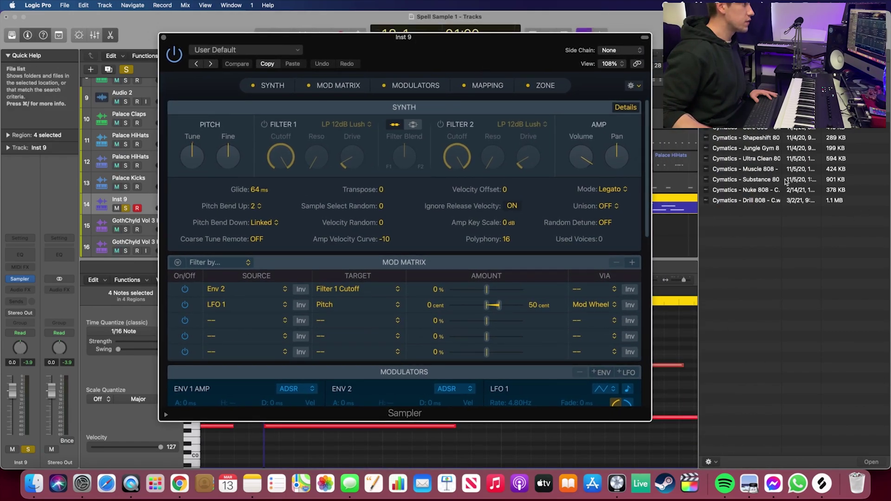
{"action": "scroll", "coordinate": [505, 307], "scroll_direction": "down", "scroll_amount": 10}
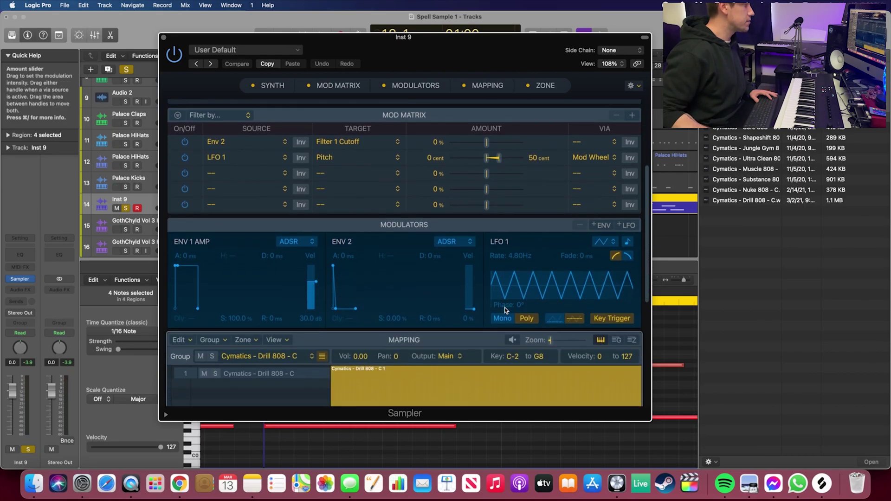
{"action": "scroll", "coordinate": [505, 307], "scroll_direction": "down", "scroll_amount": 5}
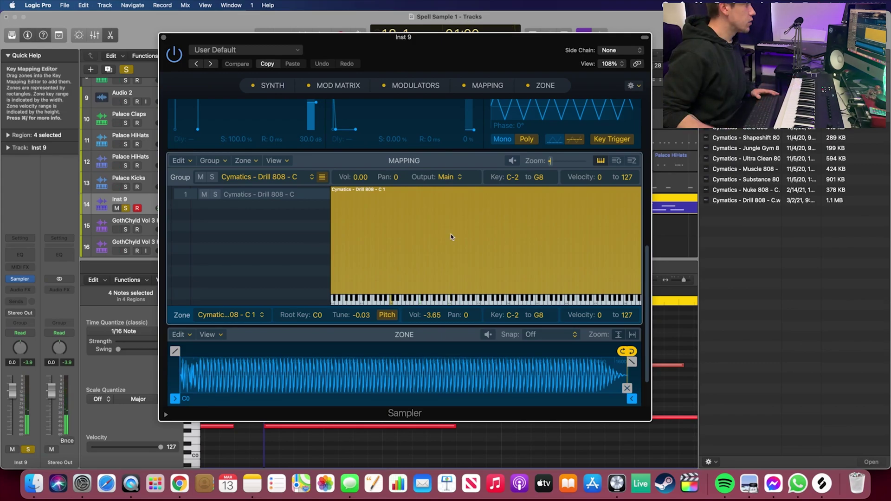
{"action": "scroll", "coordinate": [452, 235], "scroll_direction": "up", "scroll_amount": 10}
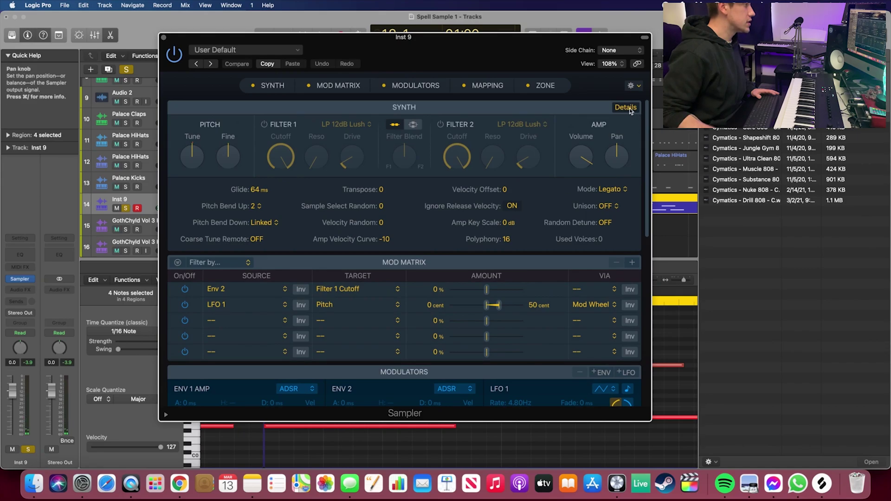
Toggle the Sampler's Synth details off and on, and check the mode choices, keeping Legato.
{"action": "left_click", "coordinate": [626, 108]}
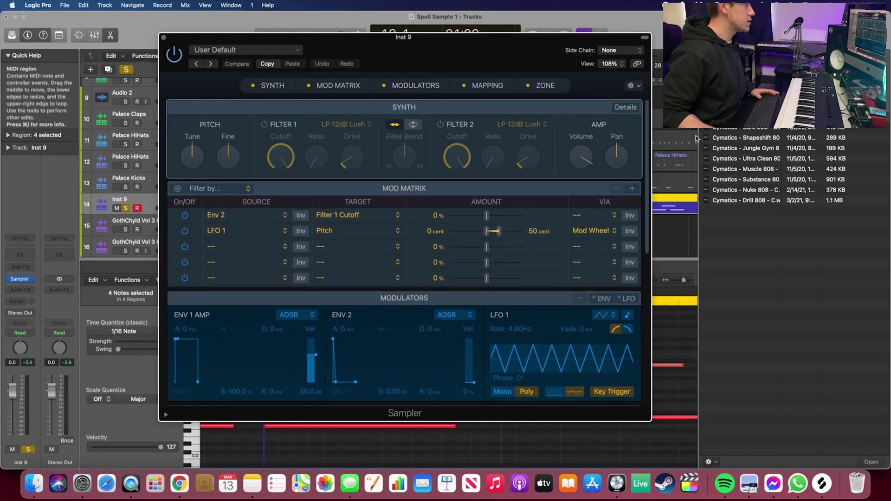
{"action": "left_click", "coordinate": [626, 108]}
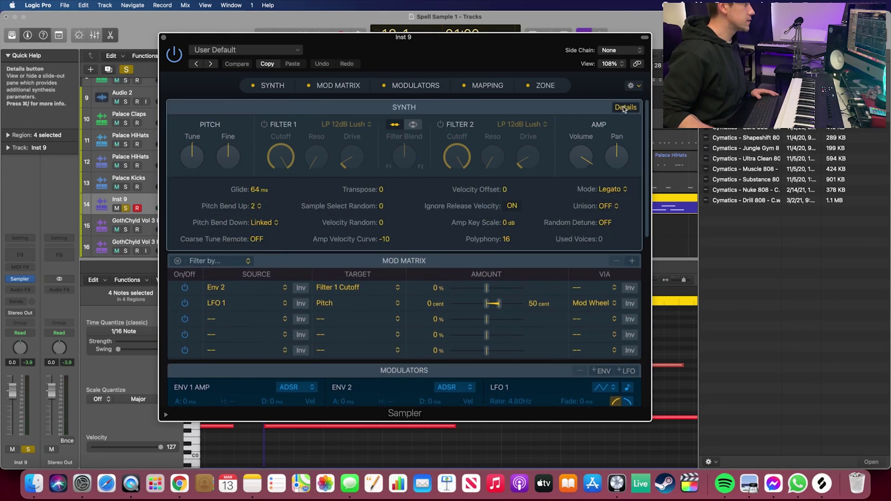
{"action": "left_click", "coordinate": [616, 192]}
{"action": "left_click", "coordinate": [618, 194]}
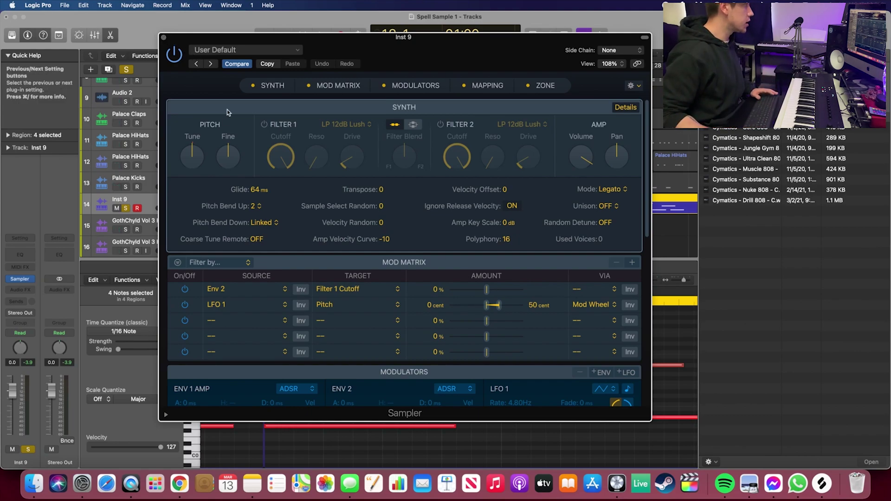
Set the Sampler's Glide time to 167 ms.
{"action": "double_click", "coordinate": [255, 189]}
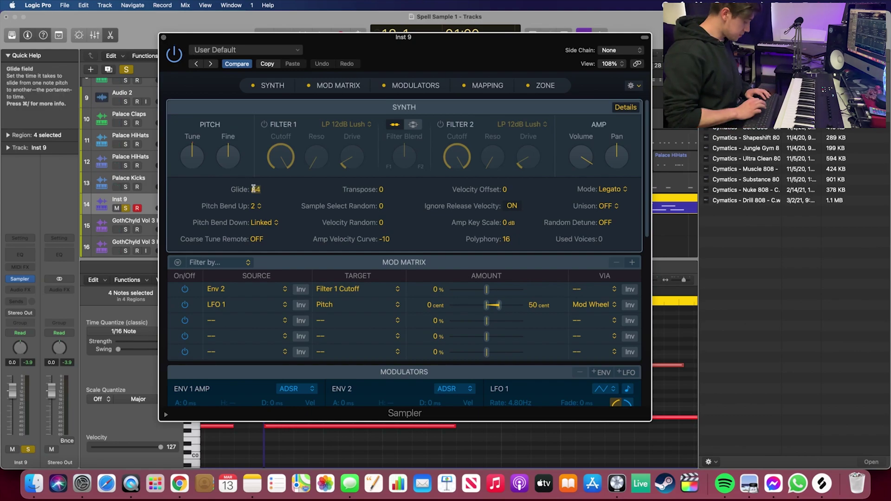
{"action": "type", "text": "167 ms"}
{"action": "key", "text": "Return"}
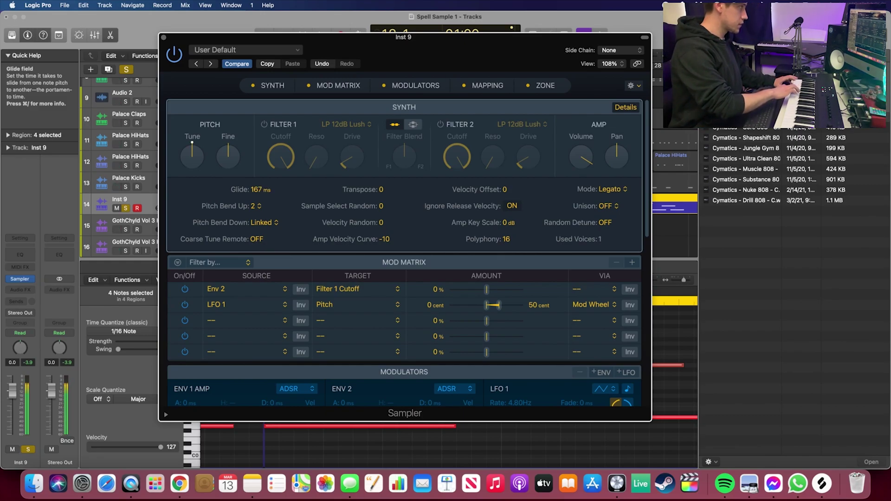
{"action": "double_click", "coordinate": [259, 190]}
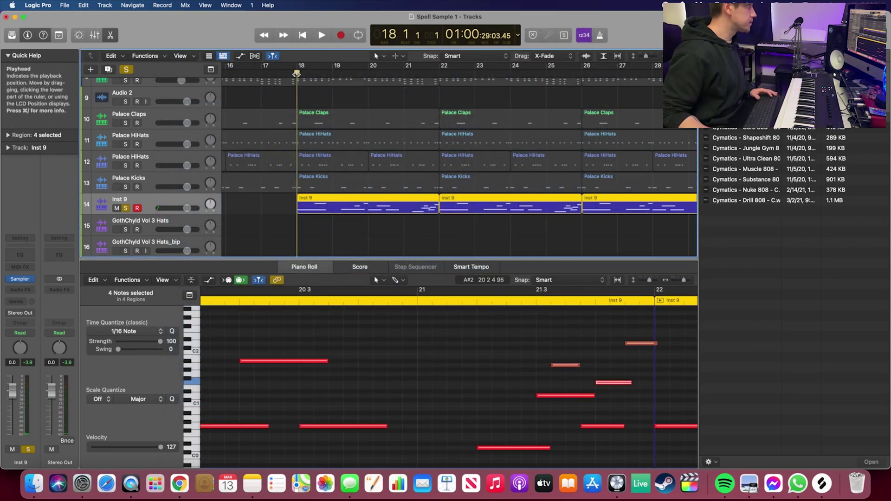
Select the long low note at bar 18 in the Piano Roll and play the soloed Inst 9 line from there.
{"action": "scroll", "coordinate": [296, 376], "scroll_direction": "left", "scroll_amount": 10}
{"action": "left_click", "coordinate": [241, 426]}
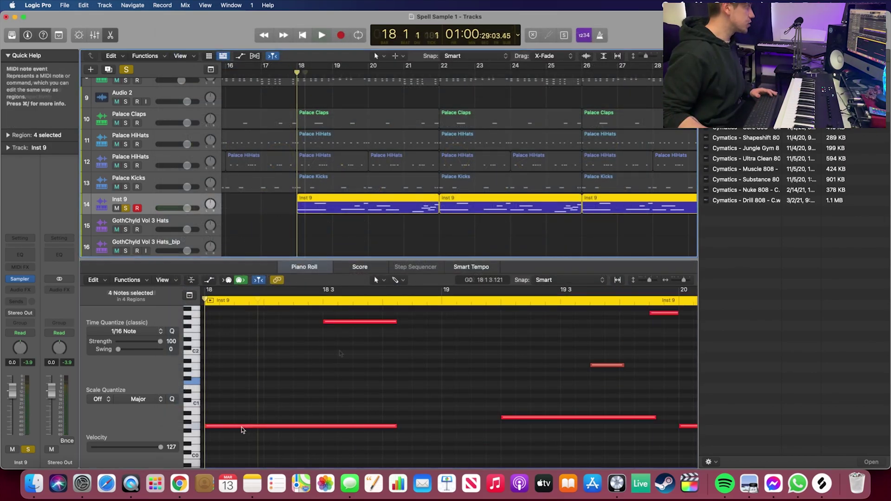
{"action": "key", "text": "space"}
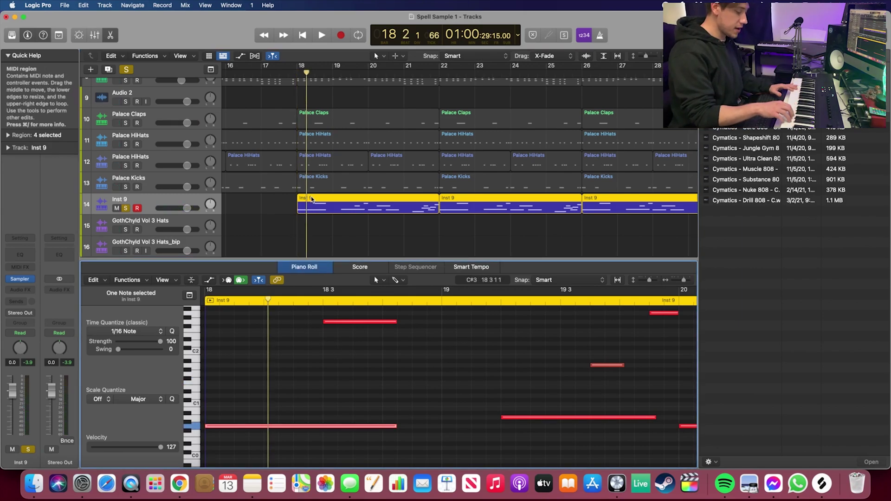
{"action": "key", "text": "space"}
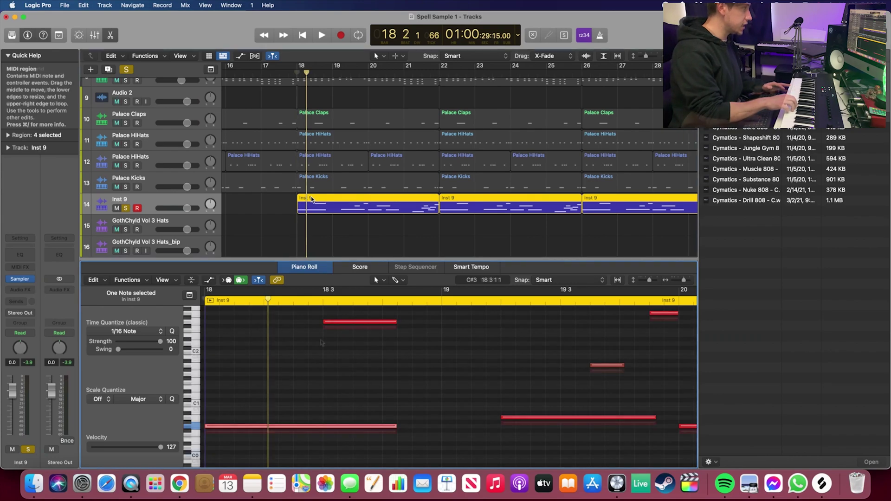
{"action": "scroll", "coordinate": [321, 343], "scroll_direction": "up", "scroll_amount": 1}
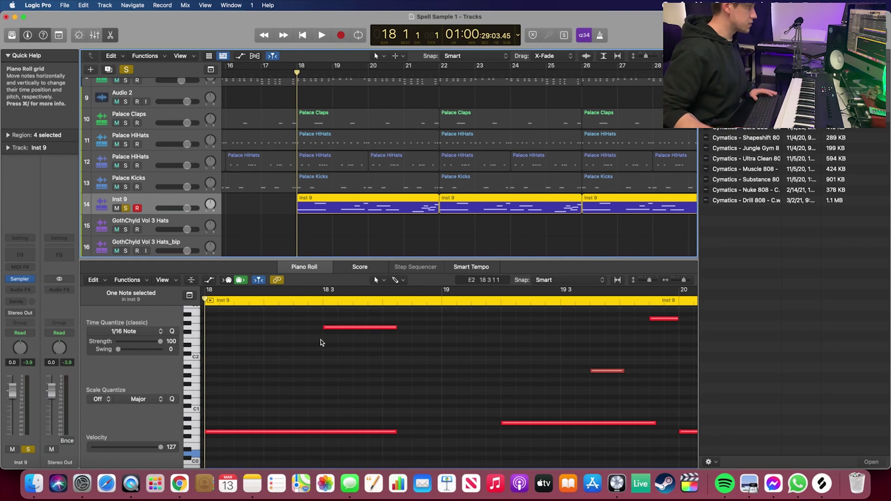
{"action": "key", "text": "space"}
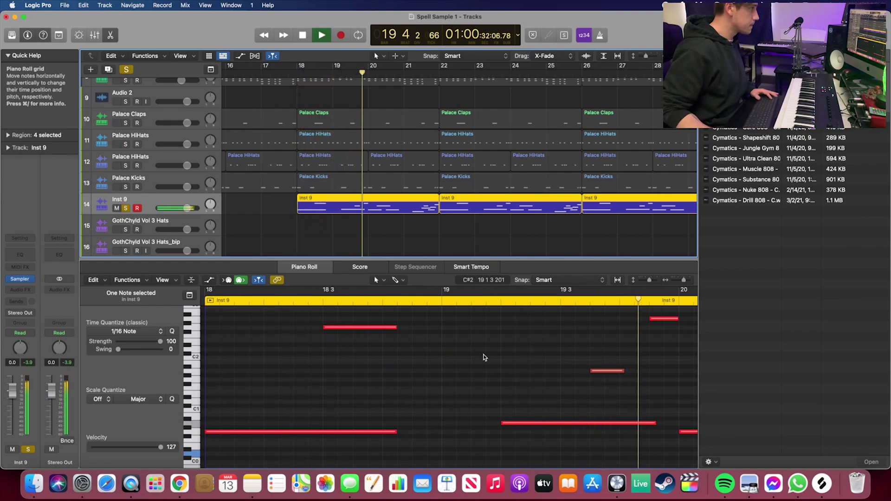
{"action": "key", "text": "space"}
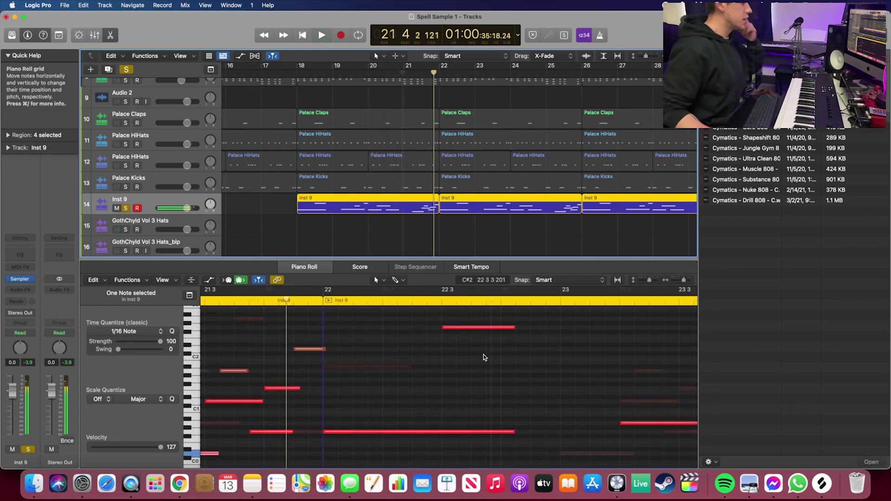
Audition the D1 and D0 notes just before bar 22 in the Inst 9 Piano Roll.
{"action": "scroll", "coordinate": [320, 383], "scroll_direction": "left", "scroll_amount": 3}
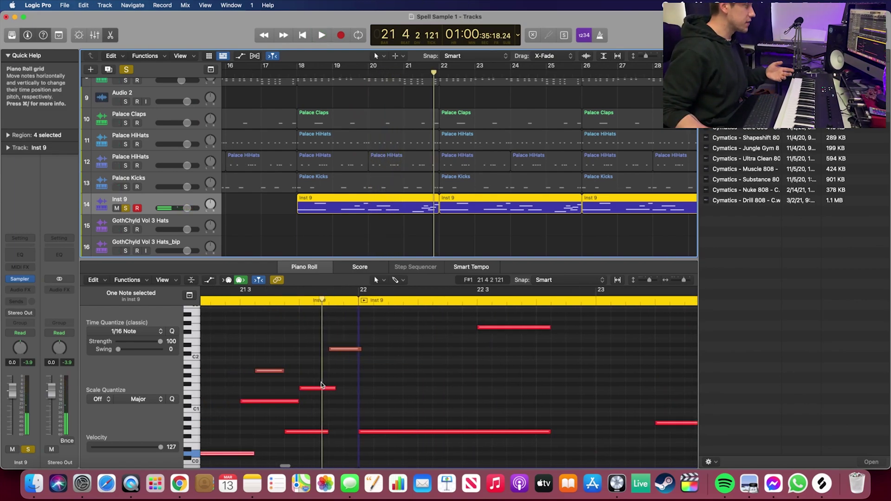
{"action": "scroll", "coordinate": [321, 385], "scroll_direction": "left", "scroll_amount": 4}
{"action": "scroll", "coordinate": [322, 385], "scroll_direction": "down", "scroll_amount": 1}
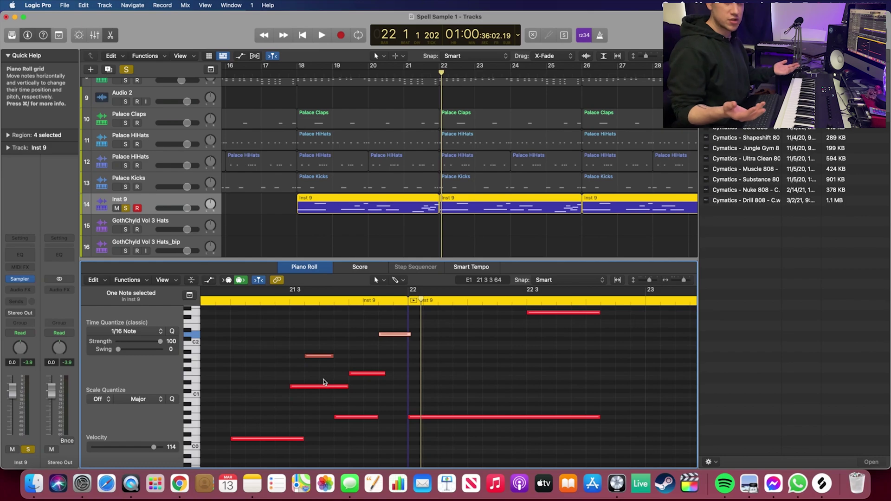
{"action": "left_click", "coordinate": [303, 386]}
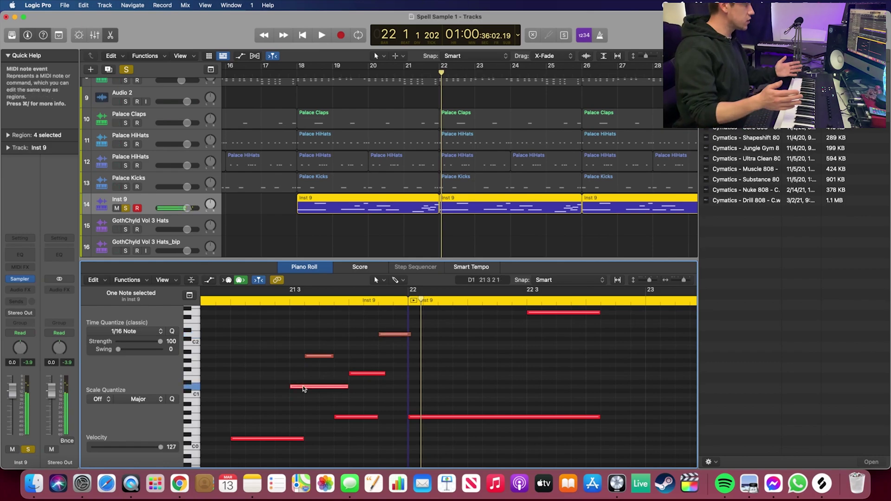
{"action": "left_click", "coordinate": [287, 439]}
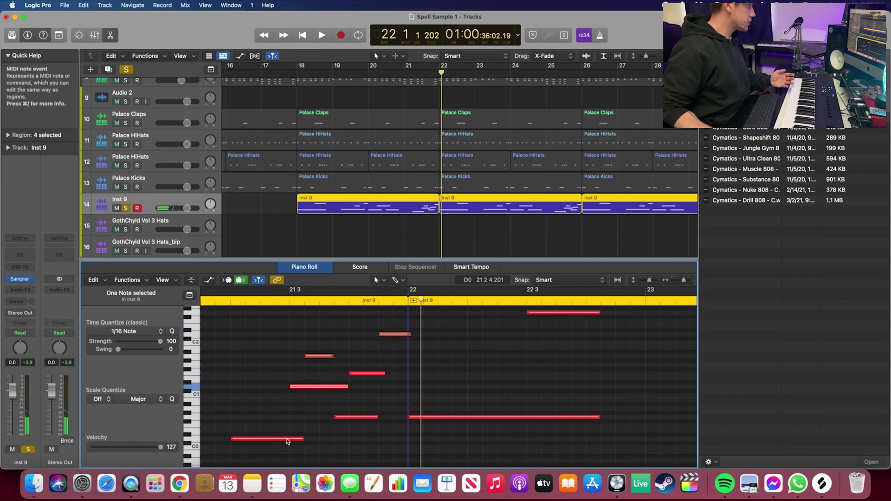
{"action": "mouse_move", "coordinate": [283, 439]}
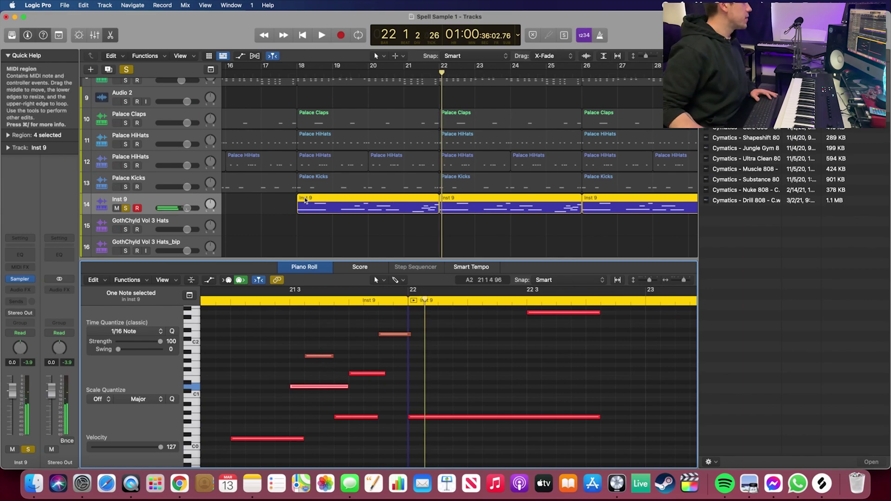
Unsolo Inst 9, solo Inst 10 and play its region, and select the Inst 10 track.
{"action": "left_click", "coordinate": [124, 209]}
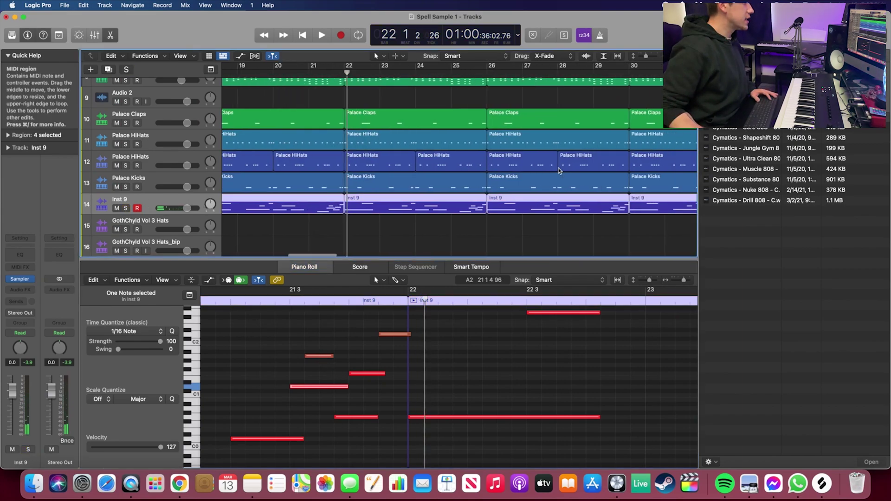
{"action": "scroll", "coordinate": [223, 203], "scroll_direction": "down", "scroll_amount": 5}
{"action": "scroll", "coordinate": [223, 203], "scroll_direction": "right", "scroll_amount": 5}
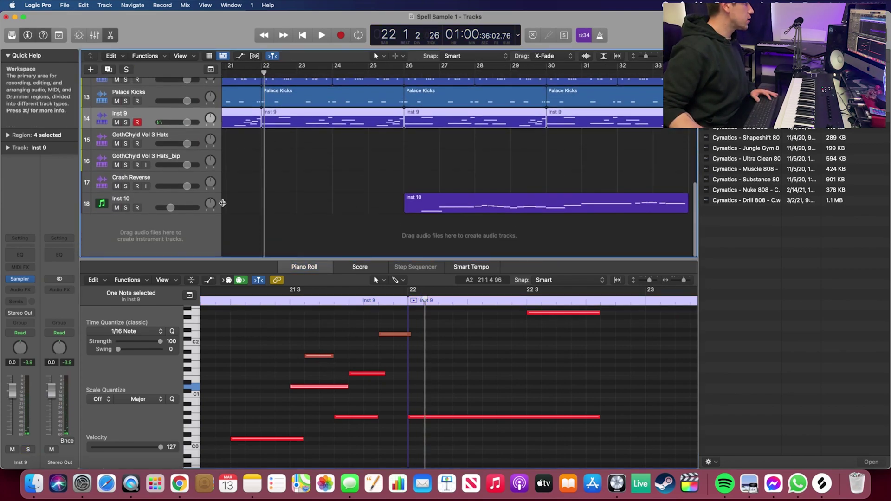
{"action": "left_click", "coordinate": [126, 208]}
{"action": "key", "text": "space"}
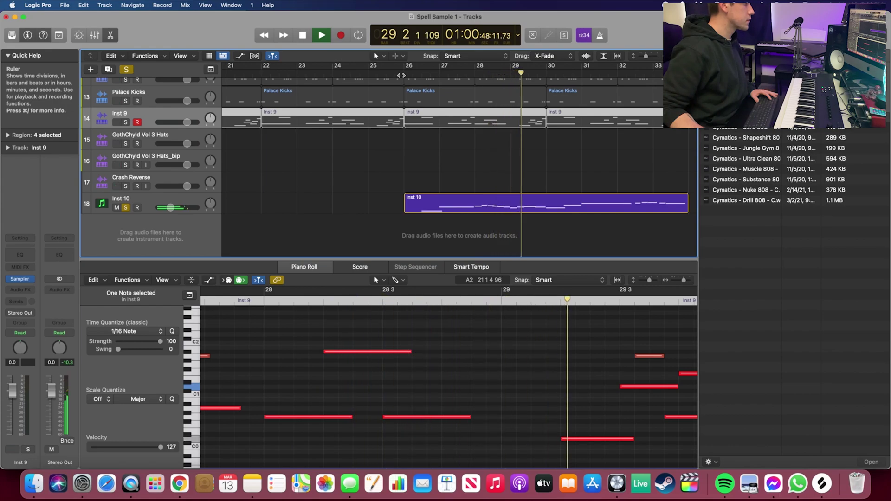
{"action": "left_click", "coordinate": [148, 200]}
{"action": "key", "text": "space"}
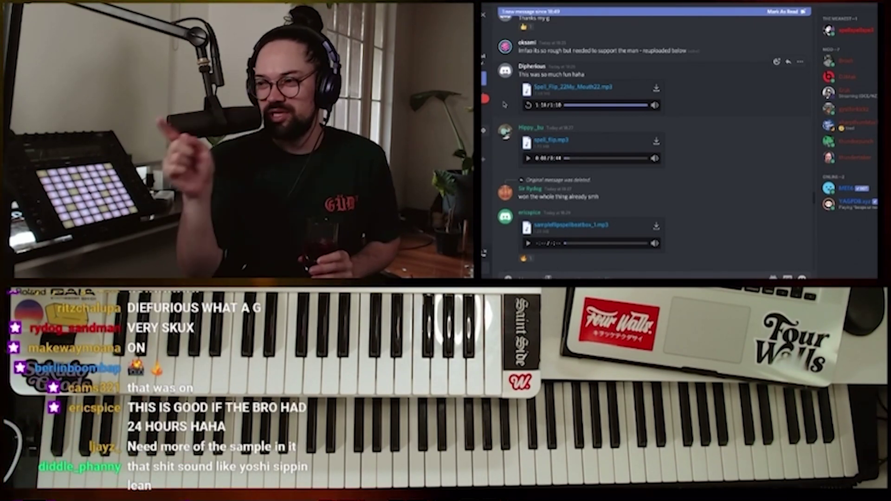
{"action": "left_click", "coordinate": [528, 105]}
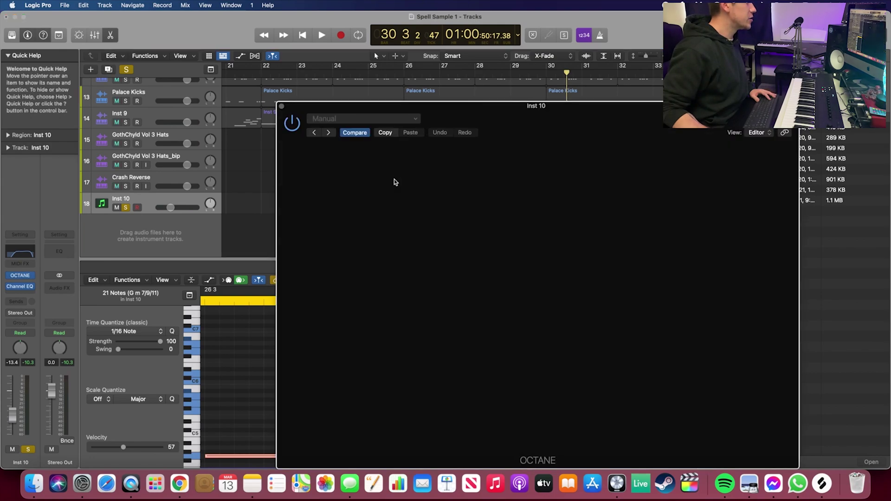
Examine the Guitar category presets in Inst 10's OCTANE plug-in, moving its window clear, and close it.
{"action": "mouse_move", "coordinate": [495, 112]}
{"action": "left_mouse_down"}
{"action": "mouse_move", "coordinate": [413, 54]}
{"action": "mouse_move", "coordinate": [422, 58]}
{"action": "left_mouse_up"}
{"action": "left_click", "coordinate": [418, 285]}
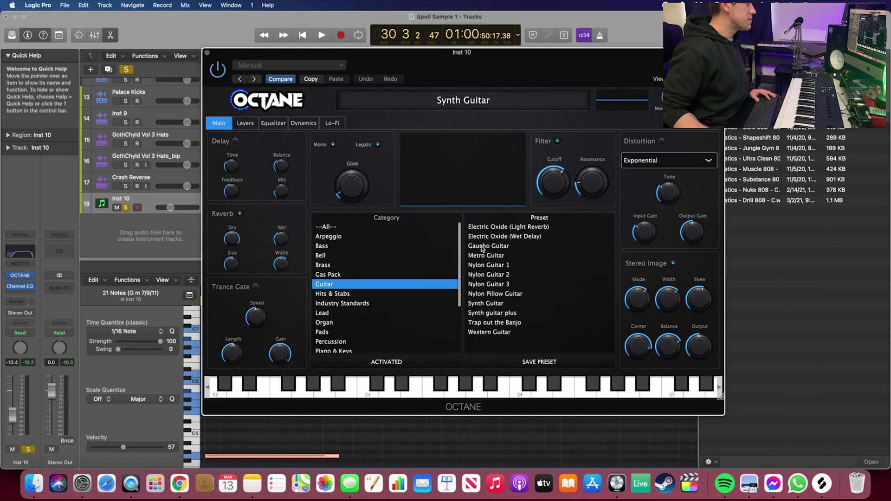
{"action": "left_click", "coordinate": [207, 54]}
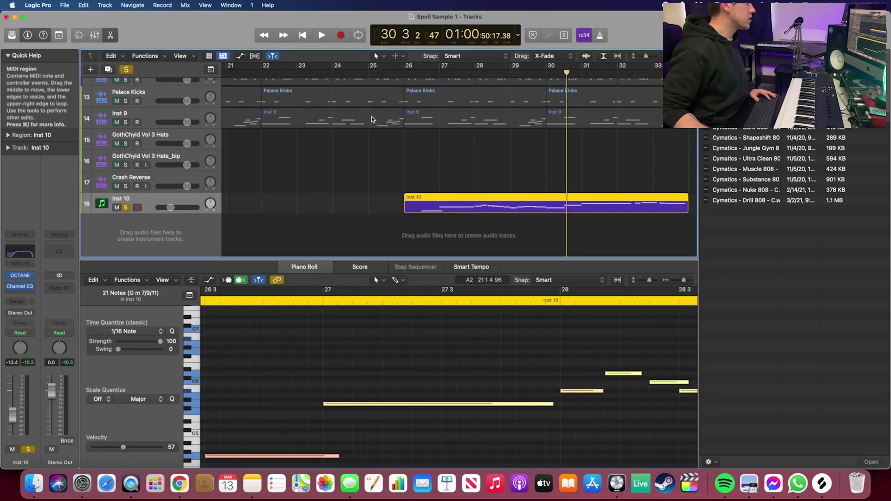
Play the soloed Inst 10 melody from bar 26 and clear the solo on all tracks.
{"action": "left_click", "coordinate": [405, 74]}
{"action": "key", "text": "space"}
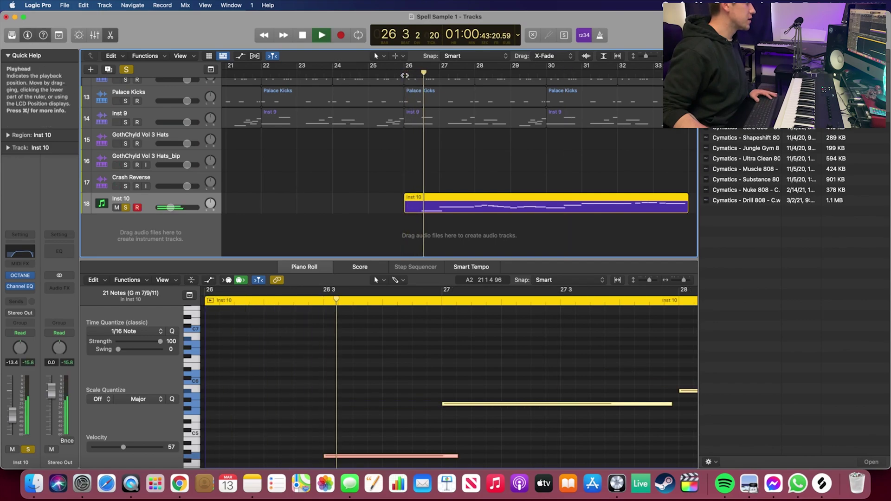
{"action": "key", "text": "space"}
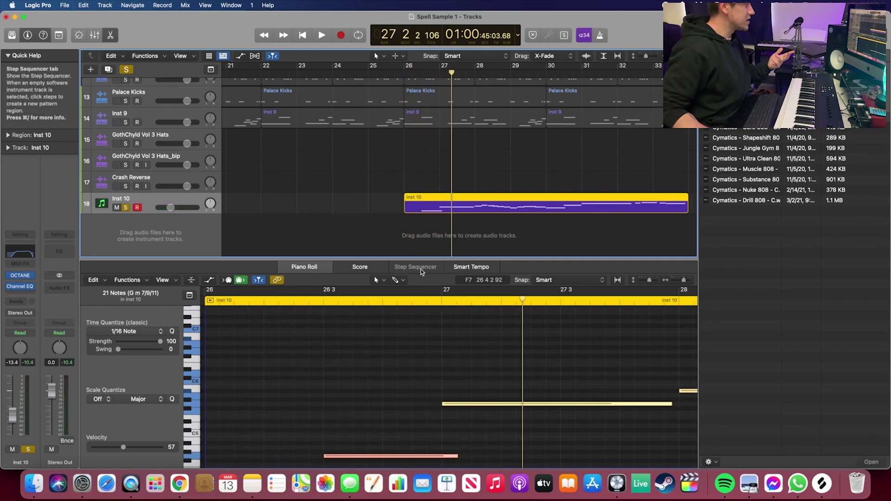
{"action": "scroll", "coordinate": [433, 116], "scroll_direction": "up", "scroll_amount": 4}
{"action": "scroll", "coordinate": [433, 116], "scroll_direction": "up", "scroll_amount": 4}
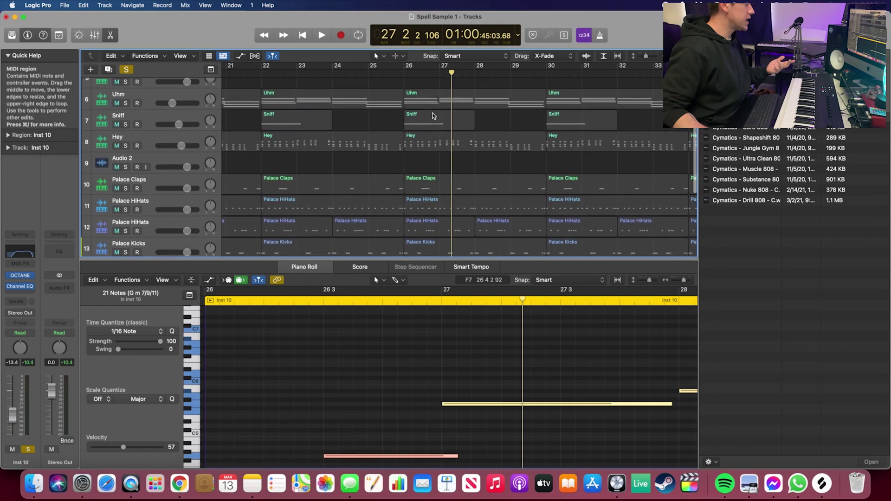
{"action": "left_click", "coordinate": [127, 70]}
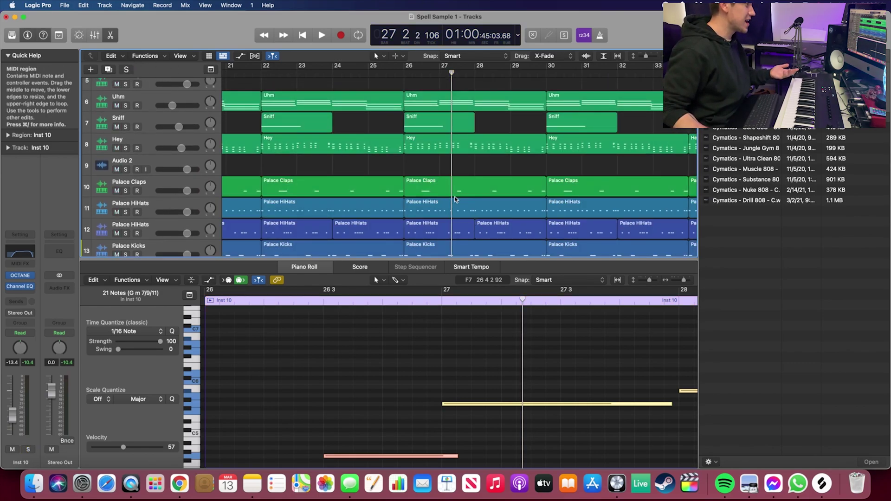
Solo the Outro and Intro Echo tracks and play their sample regions from bar 34.
{"action": "scroll", "coordinate": [455, 199], "scroll_direction": "down", "scroll_amount": 8}
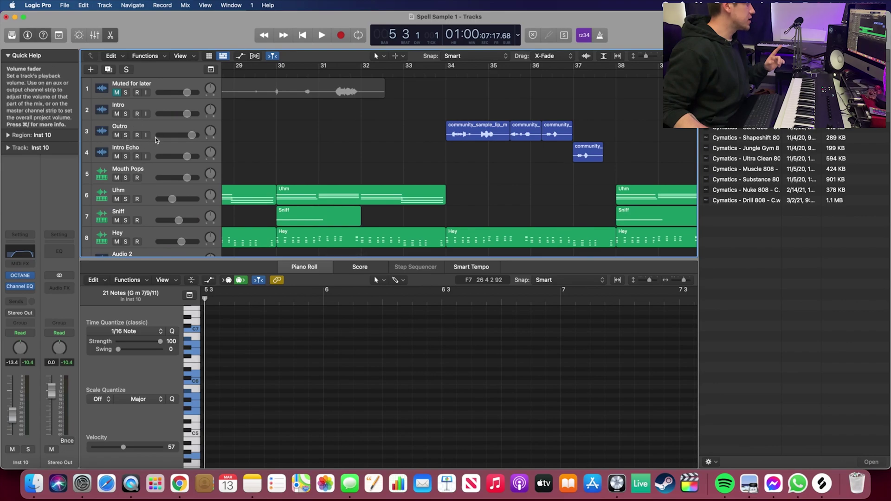
{"action": "left_click", "coordinate": [125, 135]}
{"action": "left_click", "coordinate": [125, 156]}
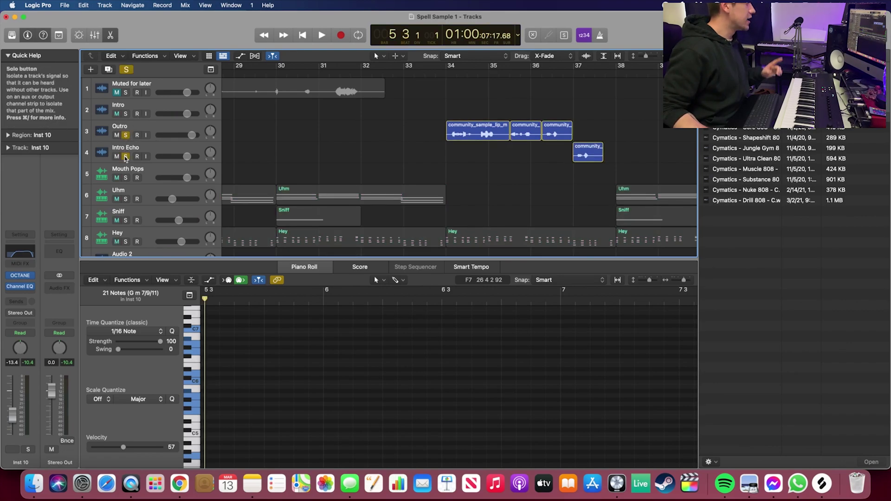
{"action": "left_click", "coordinate": [446, 73]}
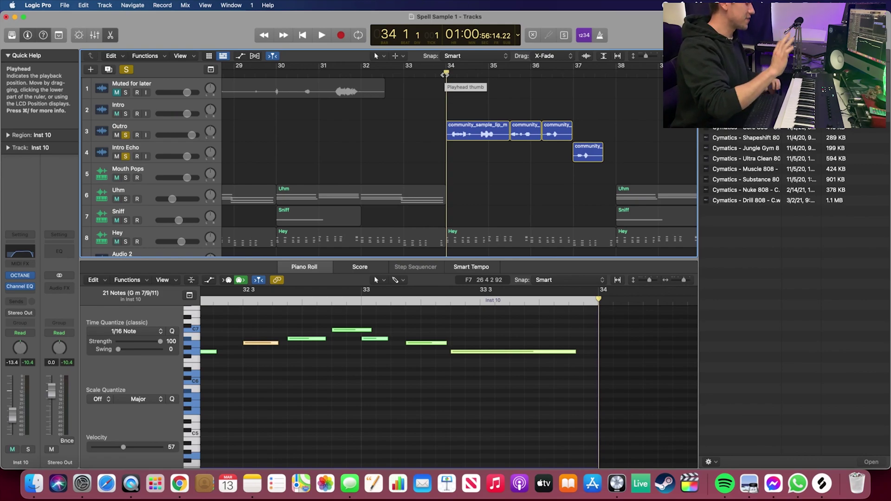
{"action": "key", "text": "space"}
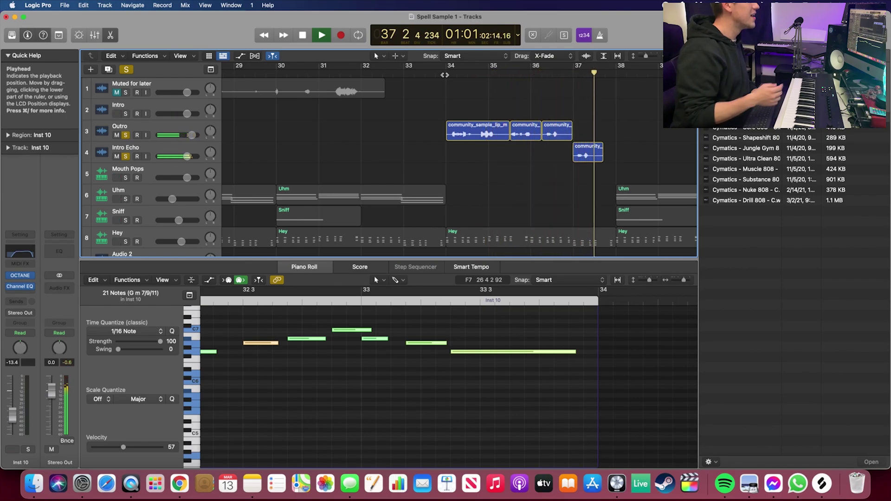
{"action": "key", "text": "space"}
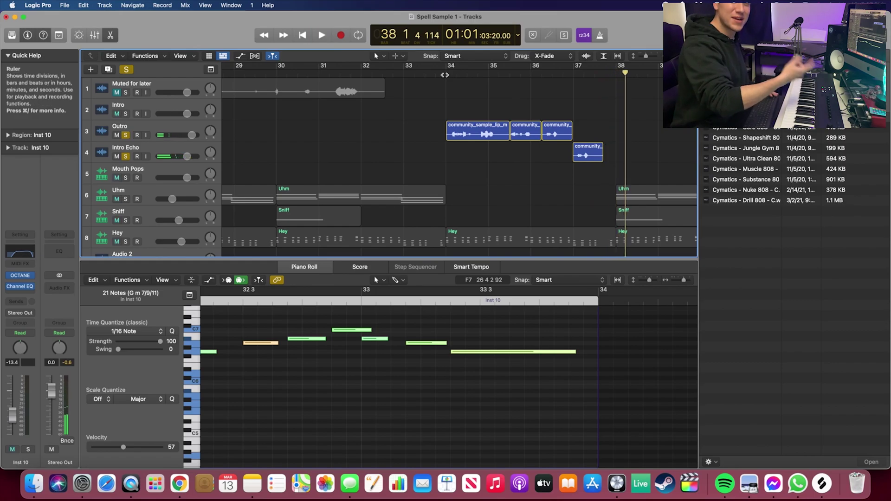